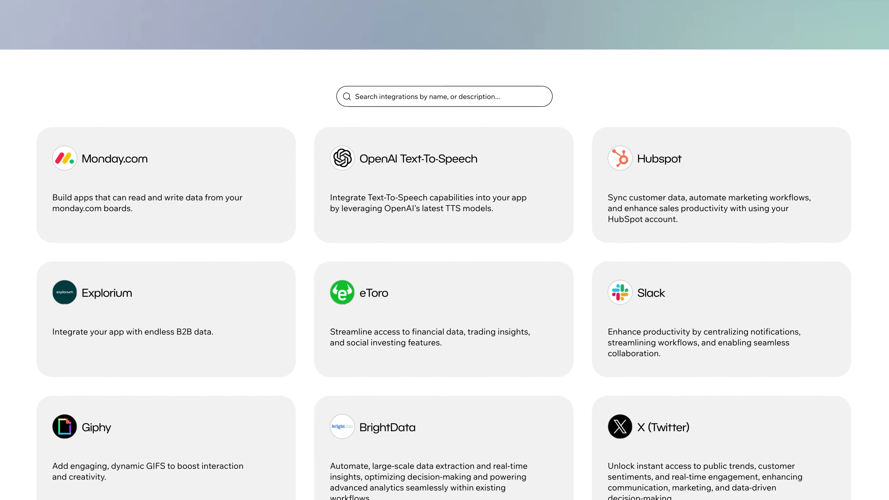
# Scroll through the Base44 integrations catalog past Monday.com, Slack, Eleven Labs, Twilio and Zapier
pyautogui.scroll(-4, 444, 250)
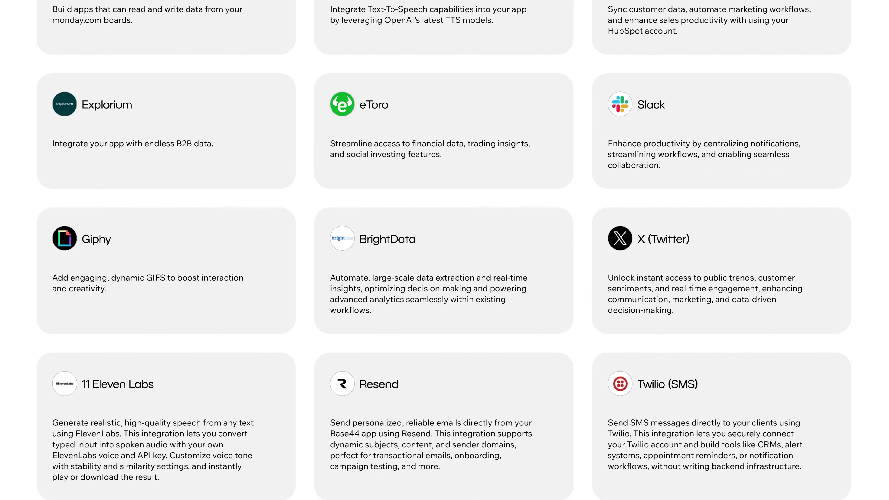
pyautogui.scroll(-3, 444, 250)
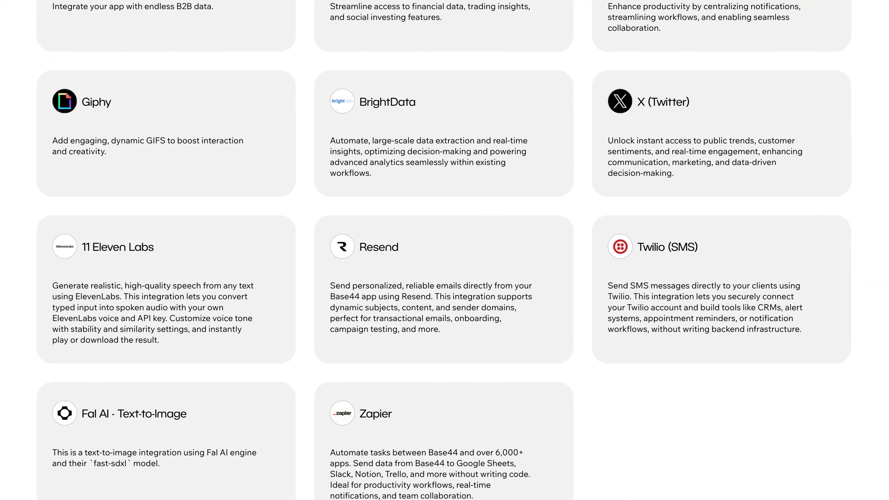
pyautogui.scroll(-2, 444, 250)
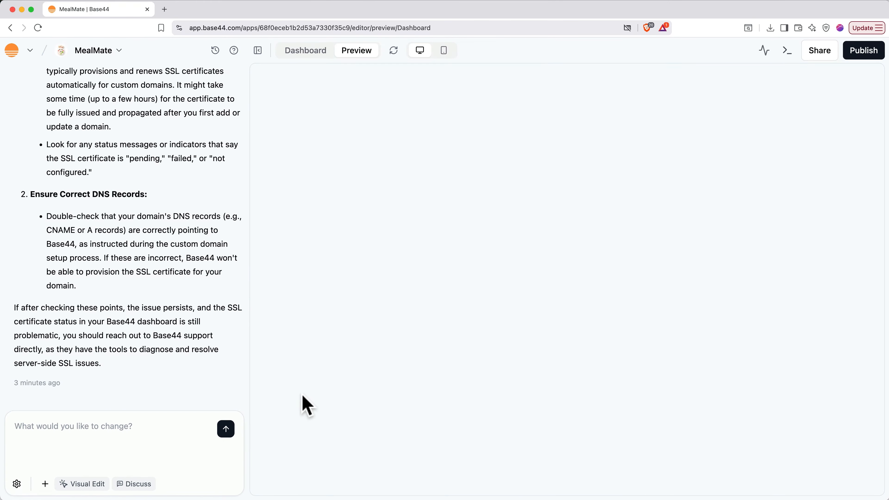
# In Discuss mode, ask the assistant about adding a subscription tier with special features for paying users
pyautogui.click(131, 485)
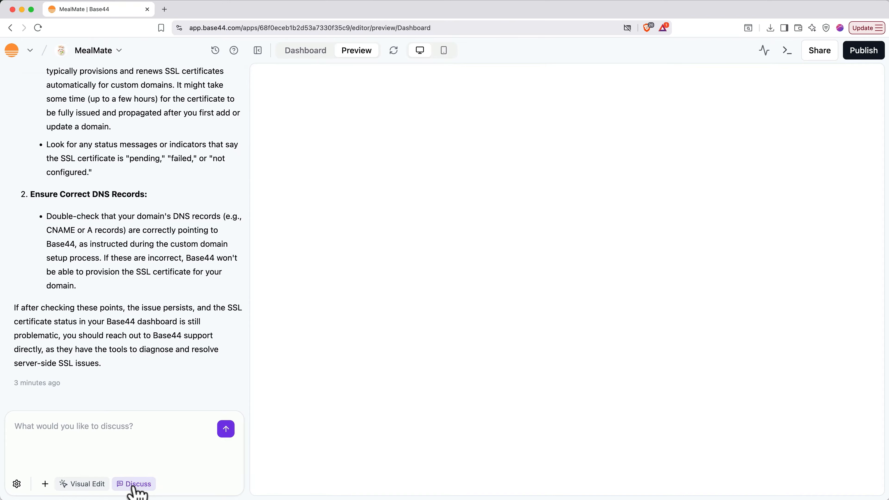
pyautogui.click(116, 424)
pyautogui.write('I want to add a subscription tier to my app for people who want to get special features for a price')
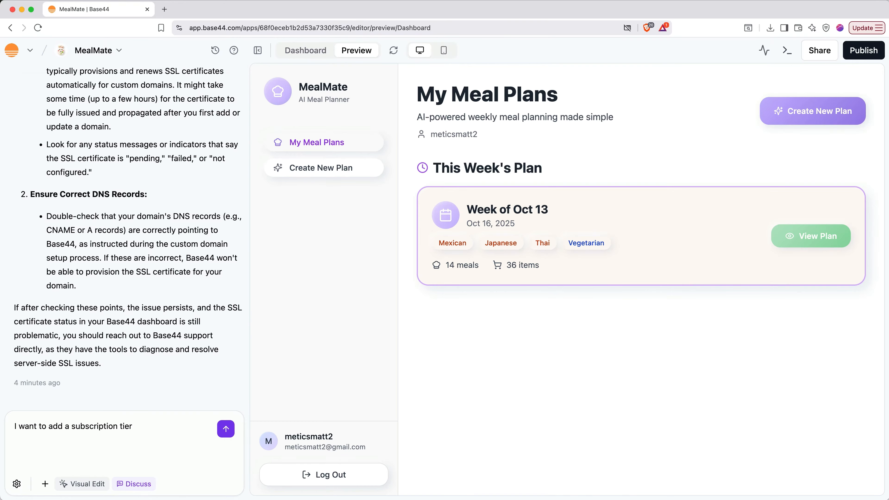
pyautogui.write('. What could we add and put behind a paywall, and what should the free tier get?')
pyautogui.click(225, 430)
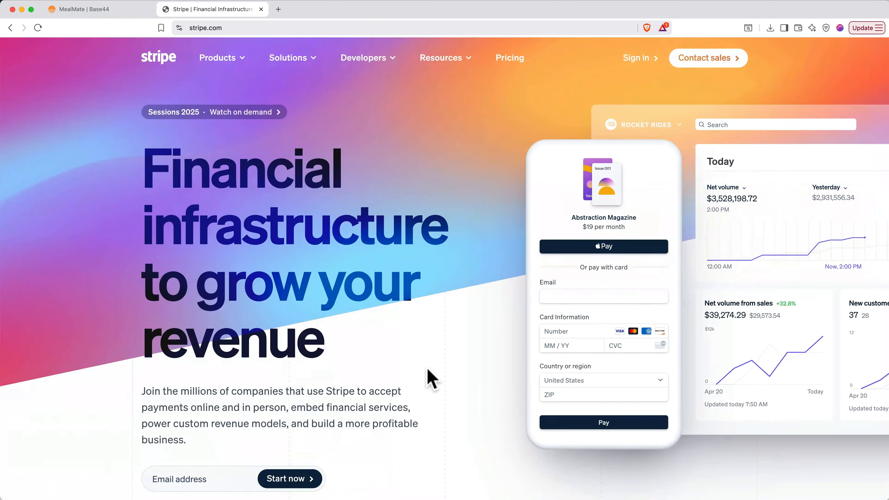
# Start a Stripe sign-up on stripe.com using your email address
pyautogui.scroll(-3, 431, 378)
pyautogui.scroll(-1, 427, 369)
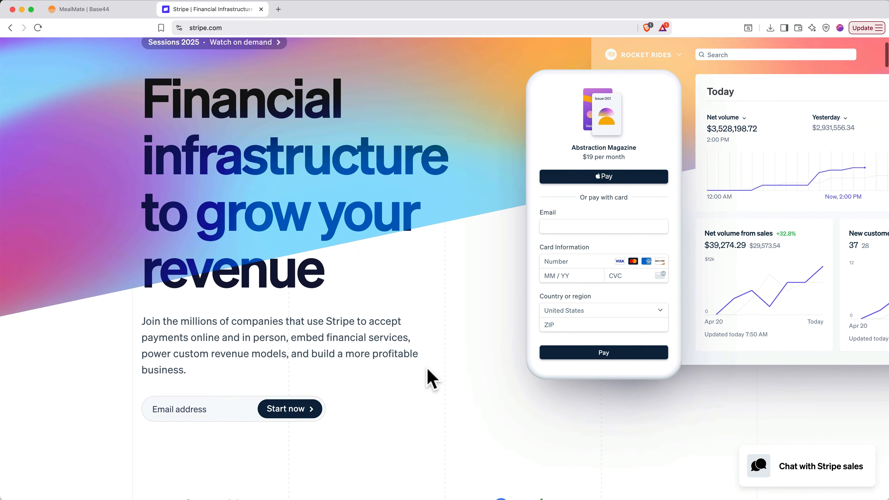
pyautogui.click(228, 413)
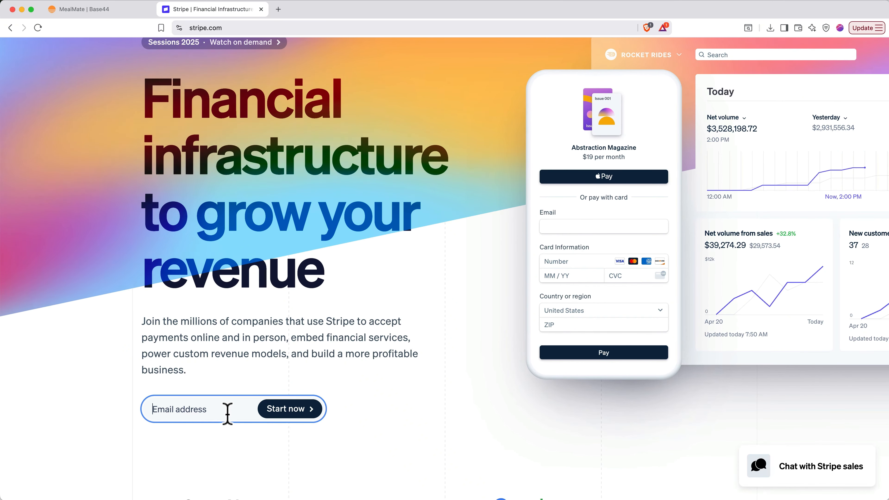
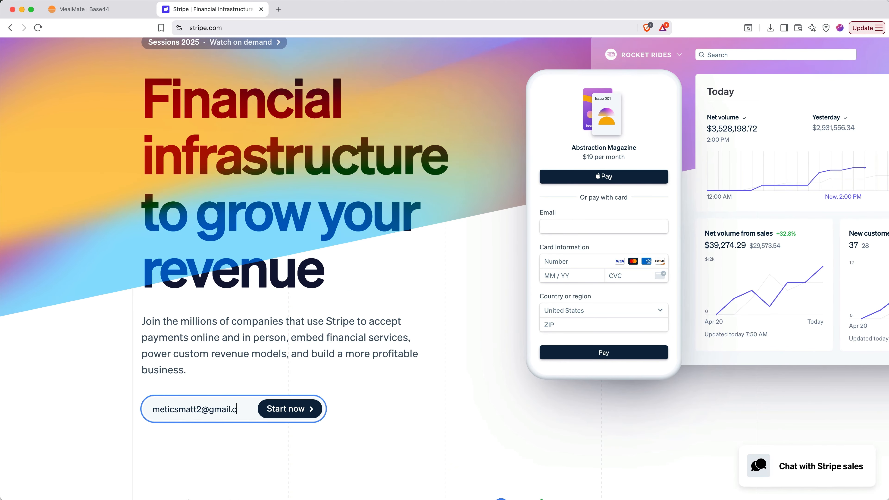
pyautogui.click(282, 413)
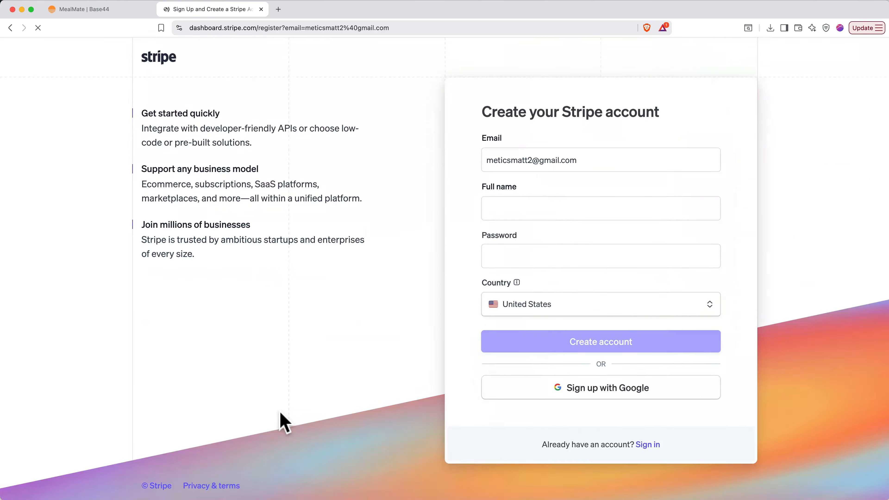
# Name the business MealMate with website meal-mate.org, choose recurring payments, and enter the sandbox
pyautogui.click(526, 215)
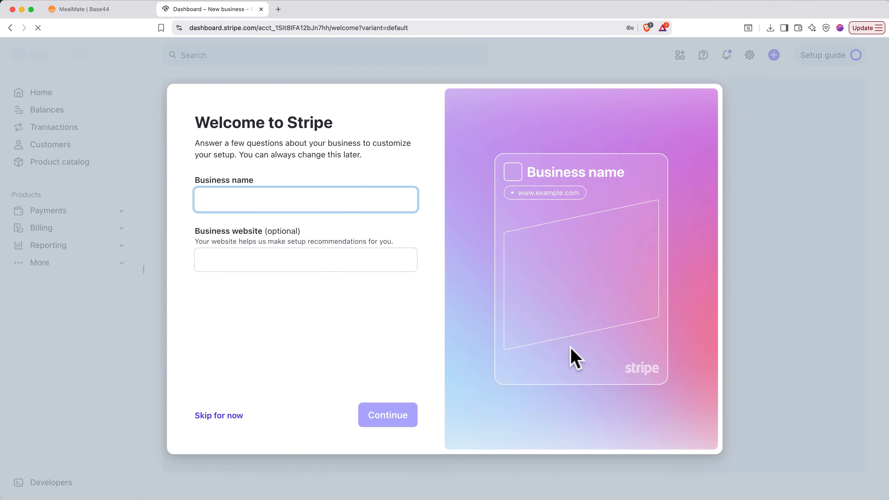
pyautogui.write('MealMate')
pyautogui.press('Tab')
pyautogui.write('meal-')
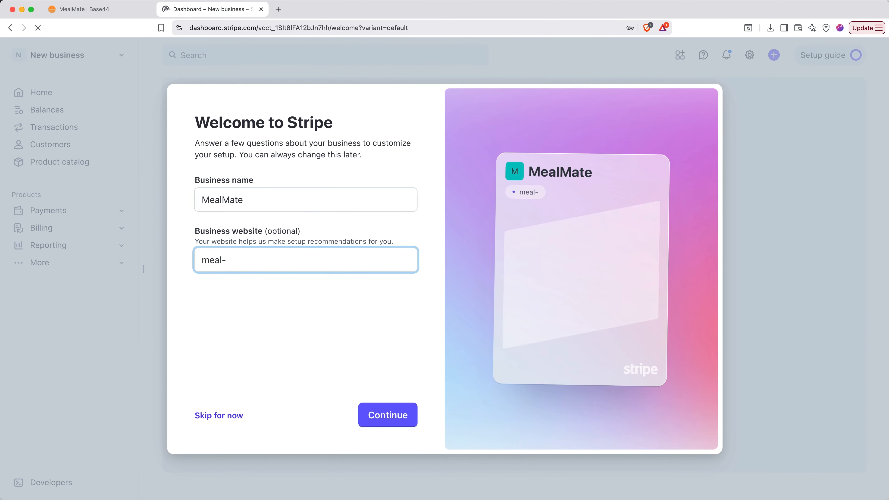
pyautogui.write('mate.org')
pyautogui.click(395, 421)
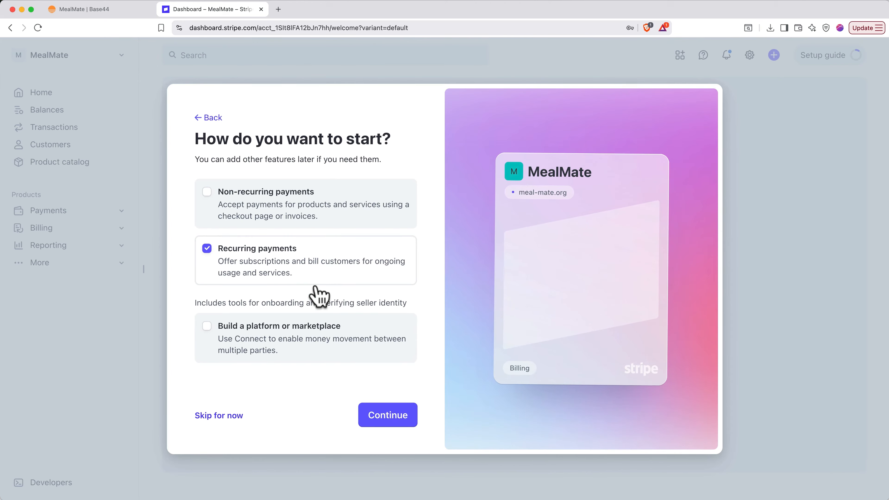
pyautogui.click(375, 416)
pyautogui.click(362, 422)
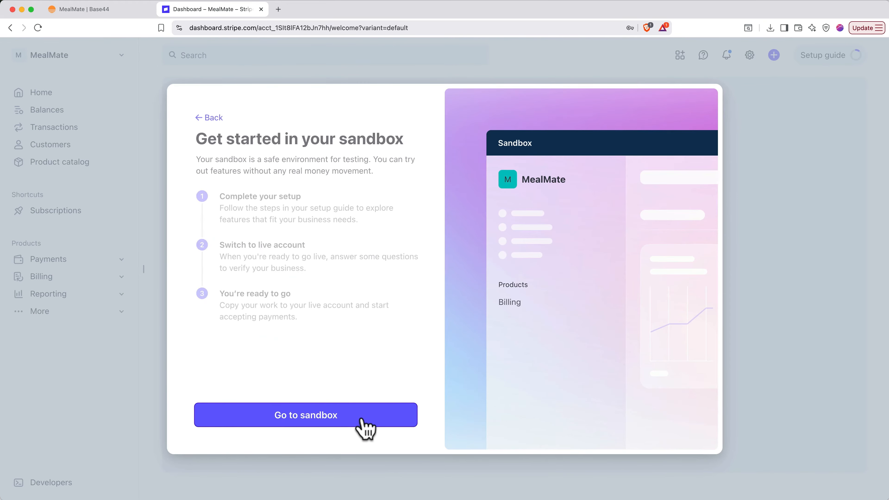
pyautogui.click(362, 421)
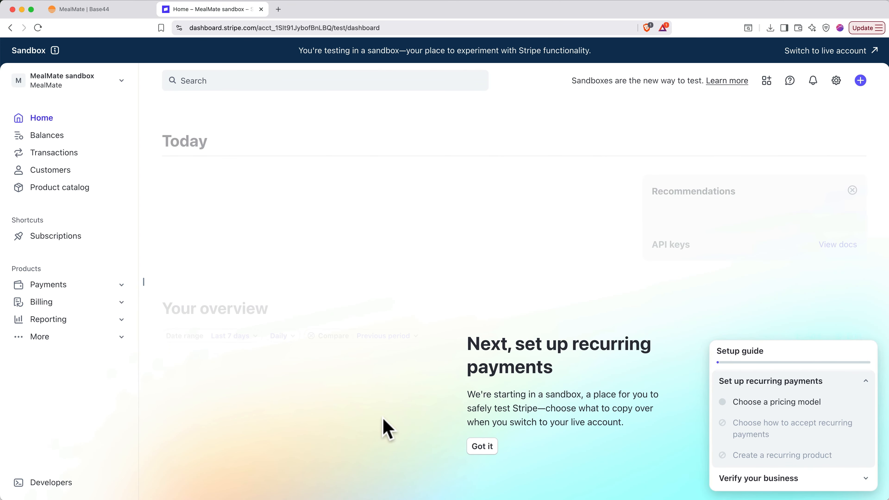
# Dismiss the recurring-payments intro, search 'webhooks', close the Setup guide, and return to the Base44 editor
pyautogui.click(479, 446)
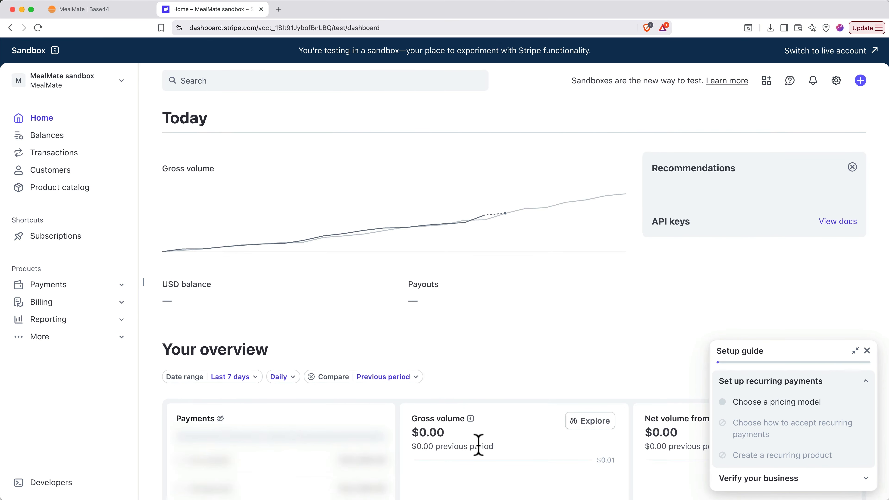
pyautogui.write('webhooks')
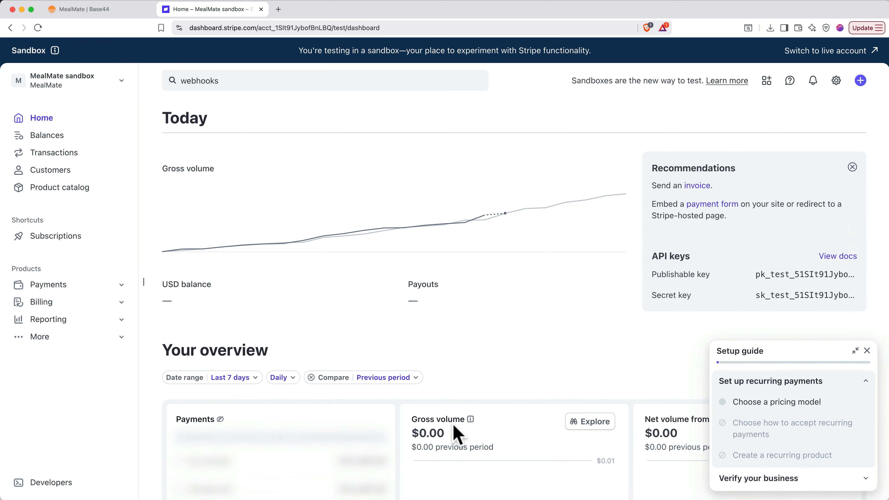
pyautogui.click(868, 351)
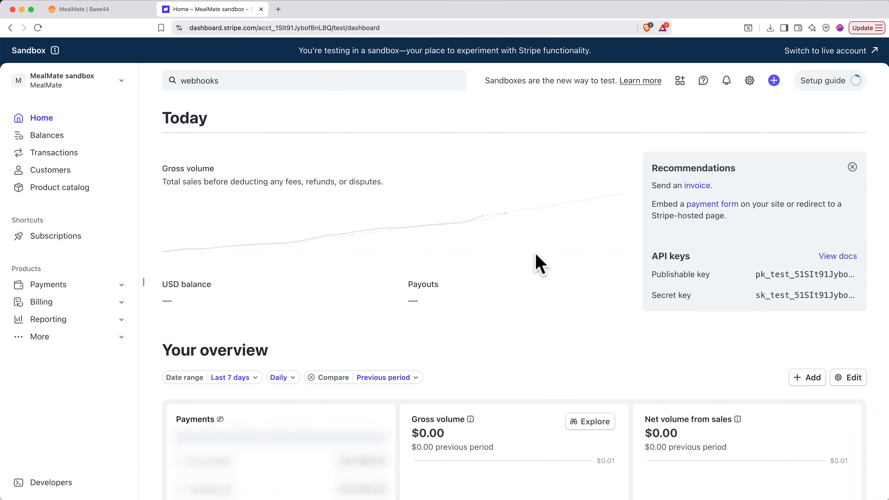
pyautogui.click(93, 10)
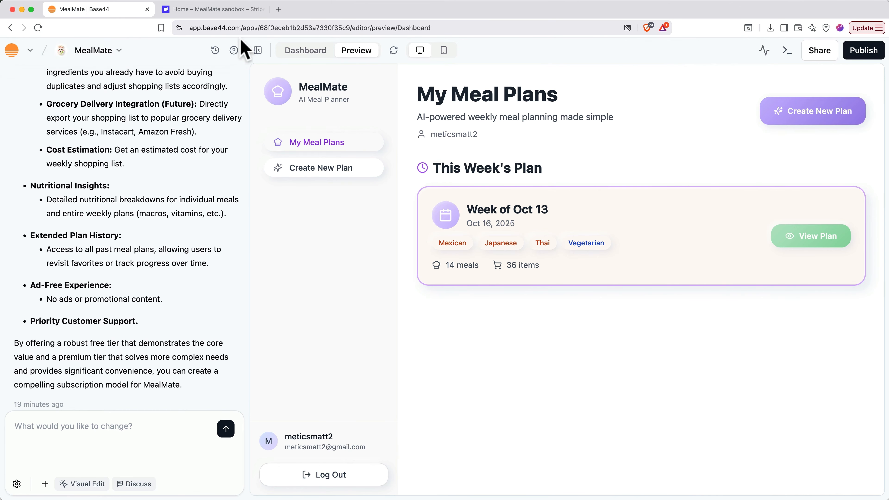
# Open the MealMate dashboard's App Settings page under Settings
pyautogui.click(301, 52)
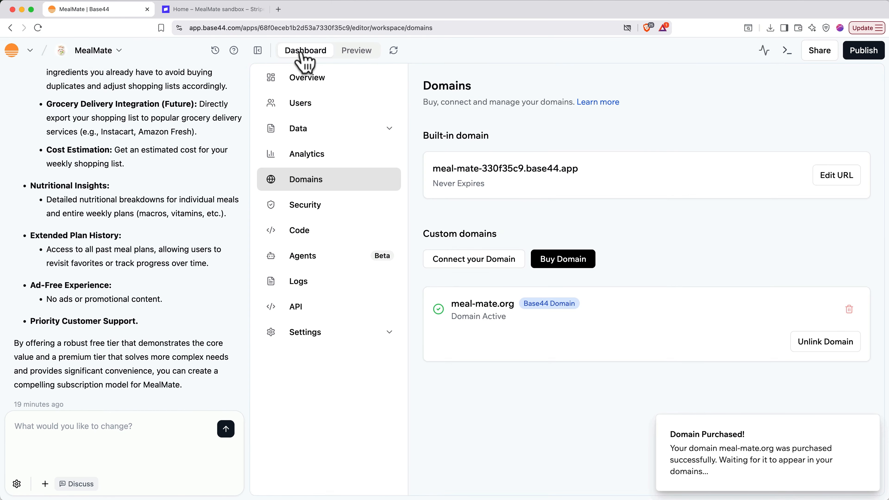
pyautogui.click(306, 335)
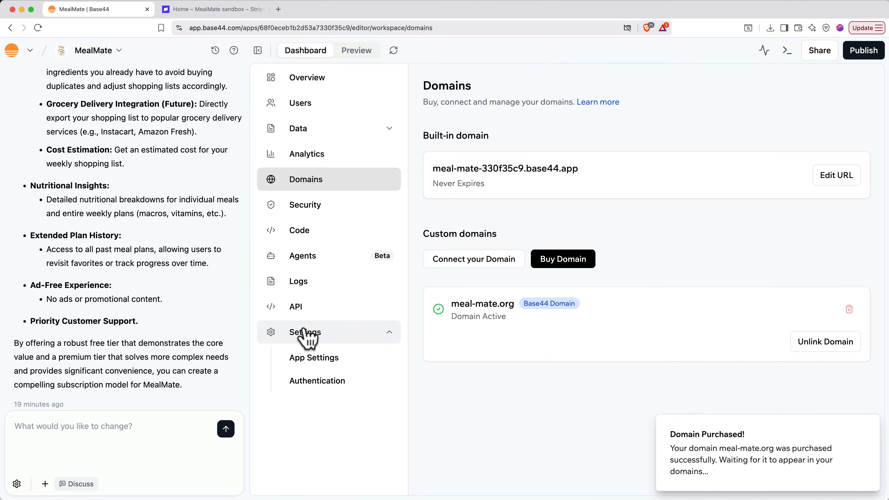
pyautogui.click(310, 358)
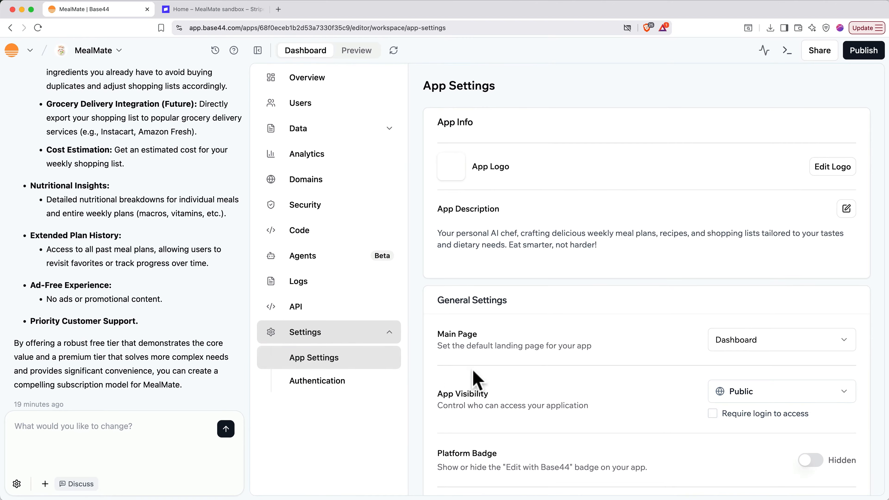
pyautogui.scroll(-10, 621, 389)
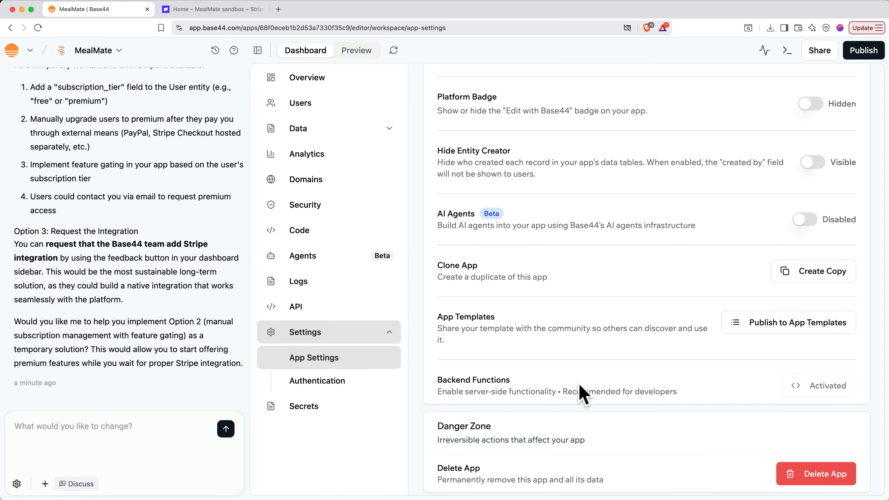
# Send the assistant the request 'integrate with stripe'
pyautogui.click(135, 437)
pyautogui.write('integra')
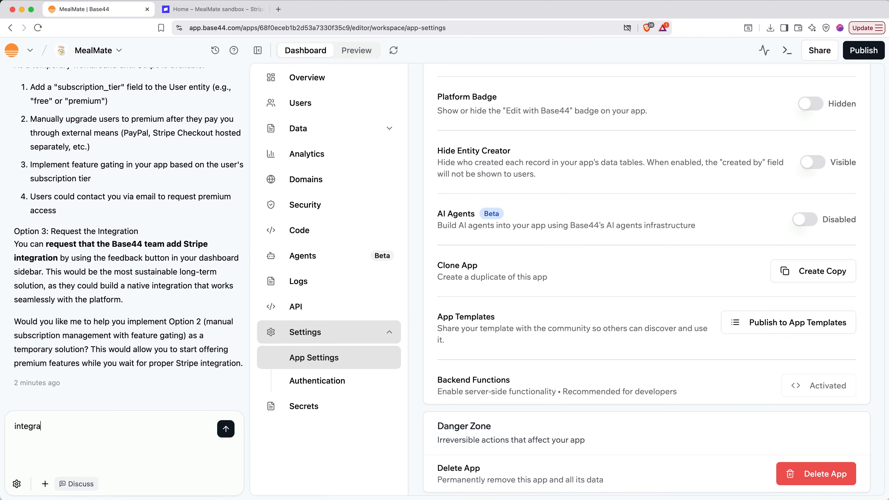
pyautogui.write('te with stripe')
pyautogui.press('Return')
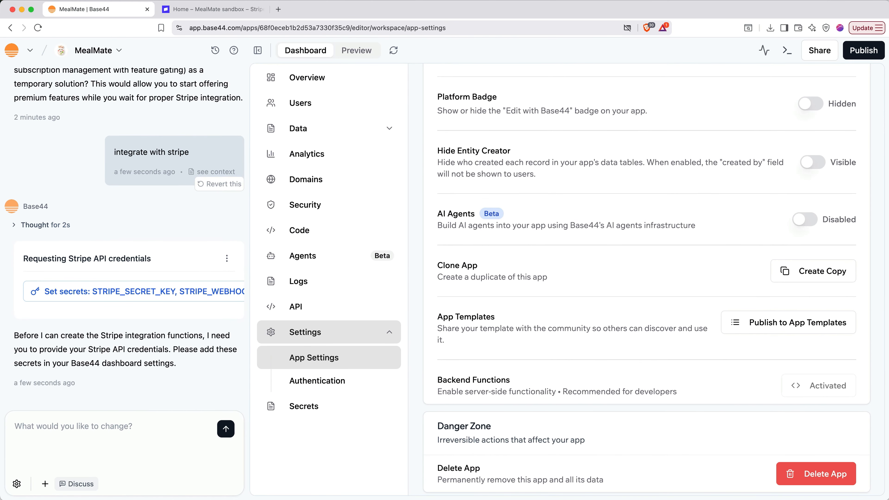
# Copy the Stripe sandbox secret key and paste it into STRIPE_SECRET_KEY in Set Secrets
pyautogui.click(138, 292)
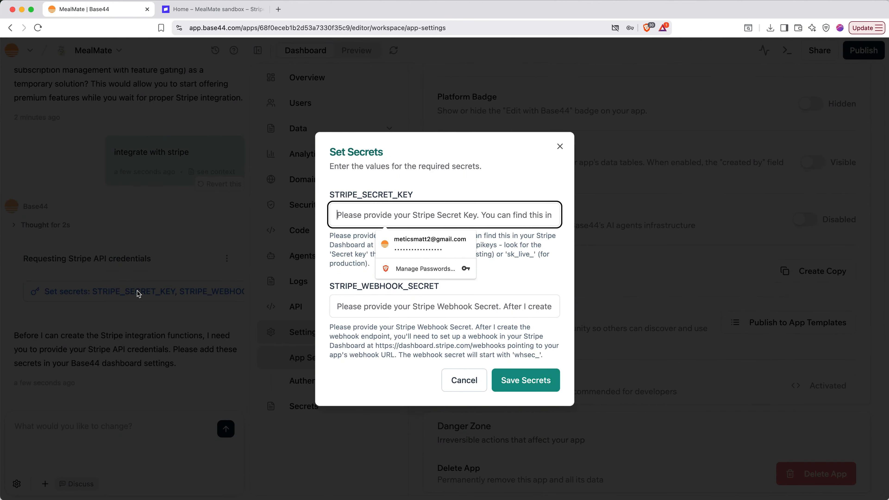
pyautogui.click(332, 277)
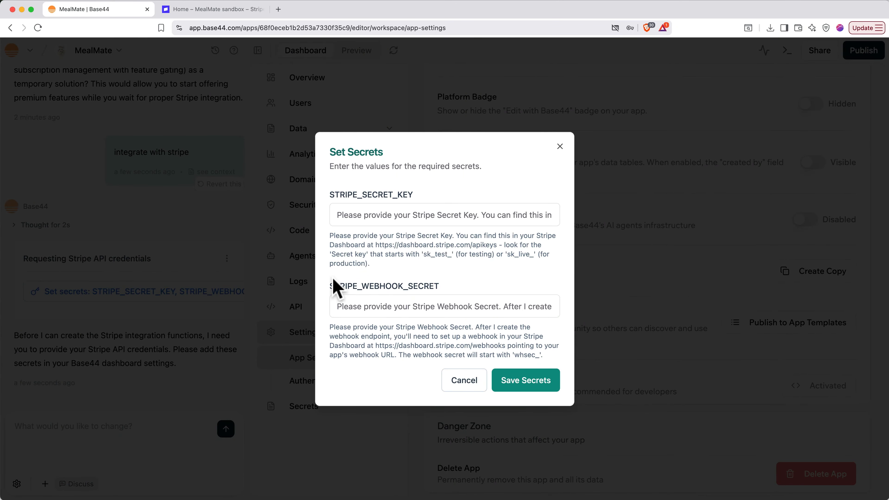
pyautogui.click(222, 14)
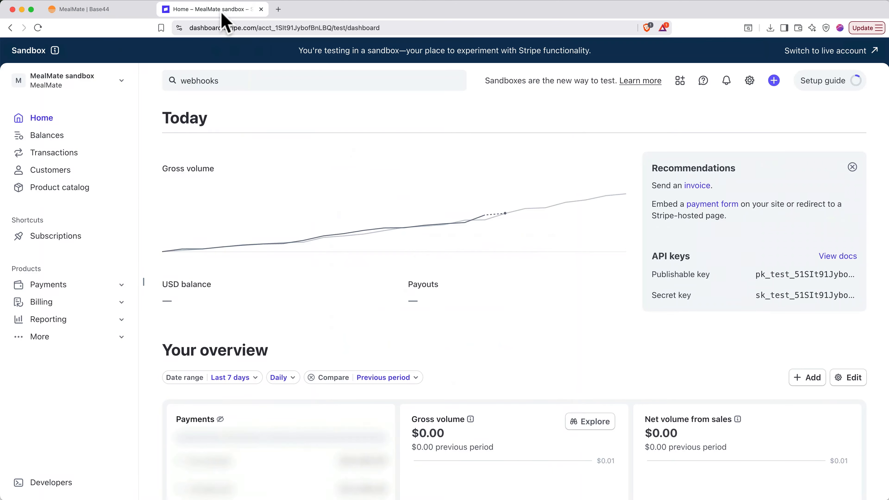
pyautogui.click(792, 299)
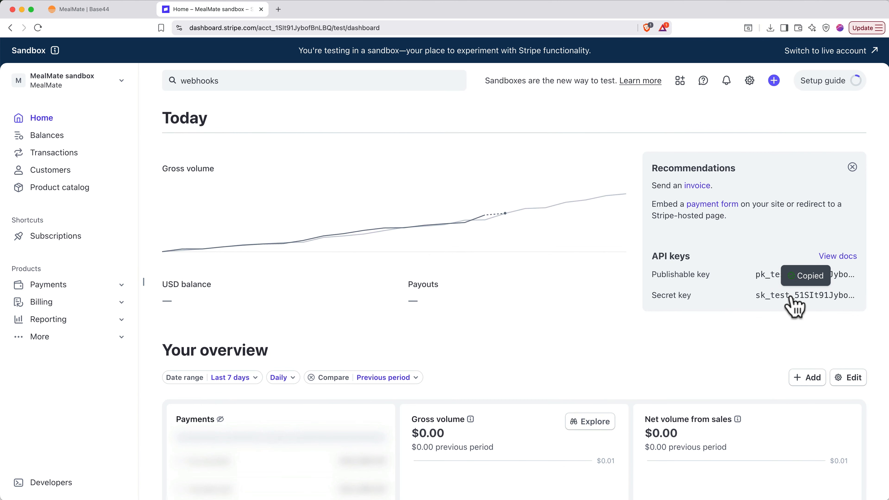
pyautogui.click(118, 13)
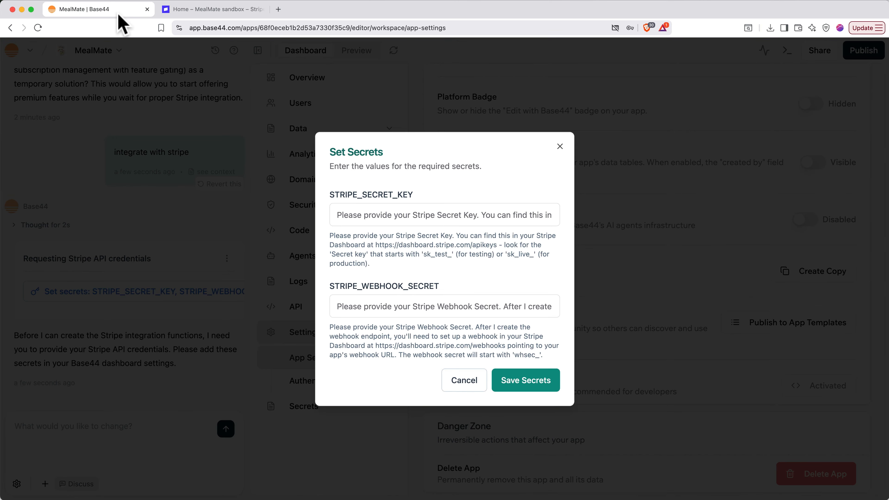
pyautogui.click(380, 211)
pyautogui.press('super+v')
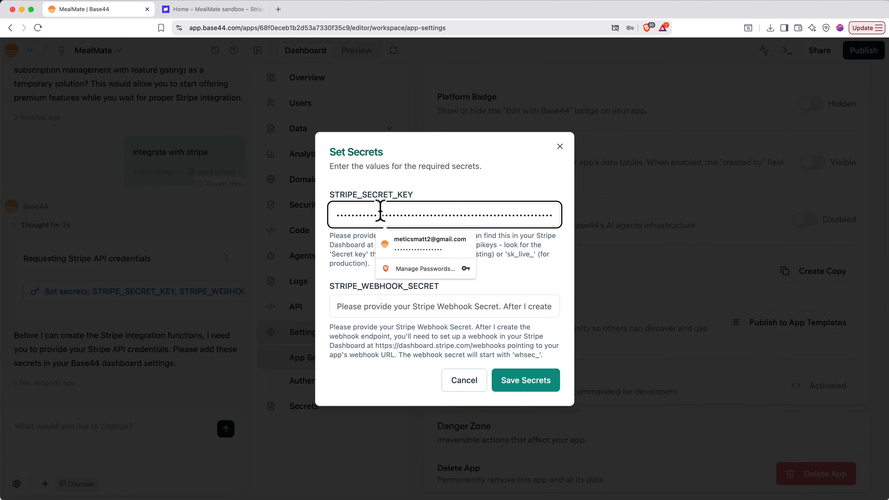
pyautogui.click(506, 270)
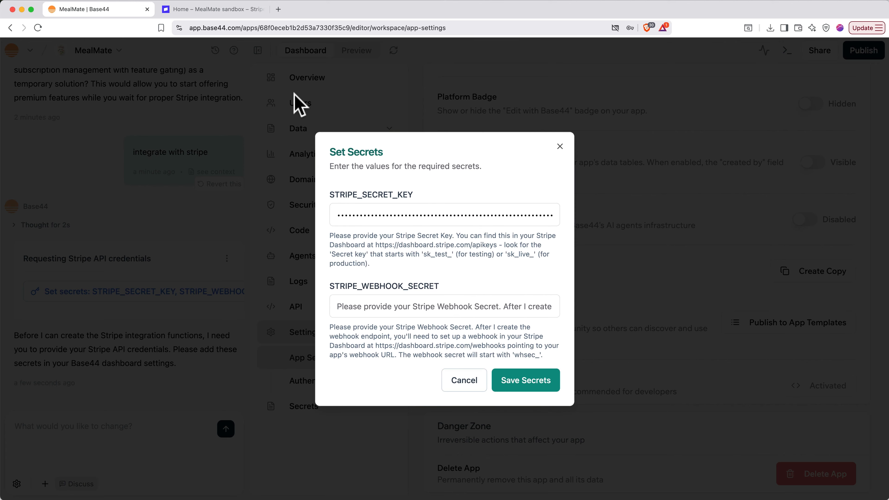
# Search 'web' in the Stripe sandbox dashboard and open the Webhooks page
pyautogui.click(216, 13)
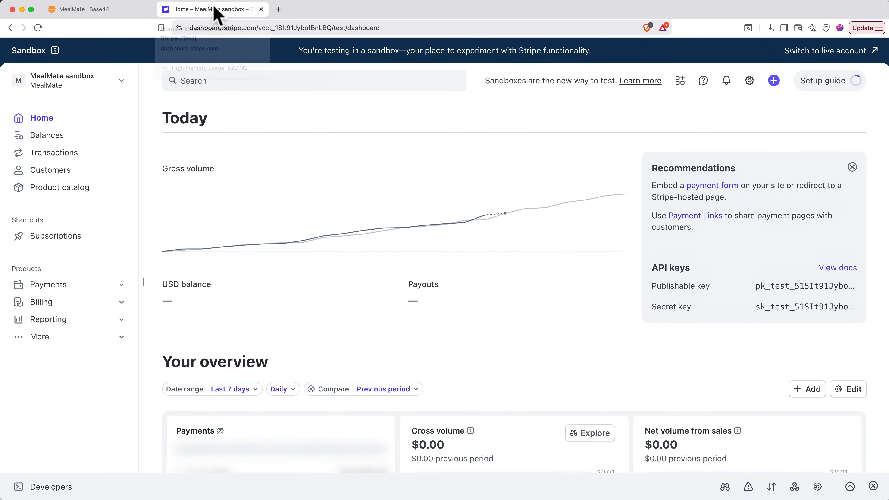
pyautogui.click(302, 81)
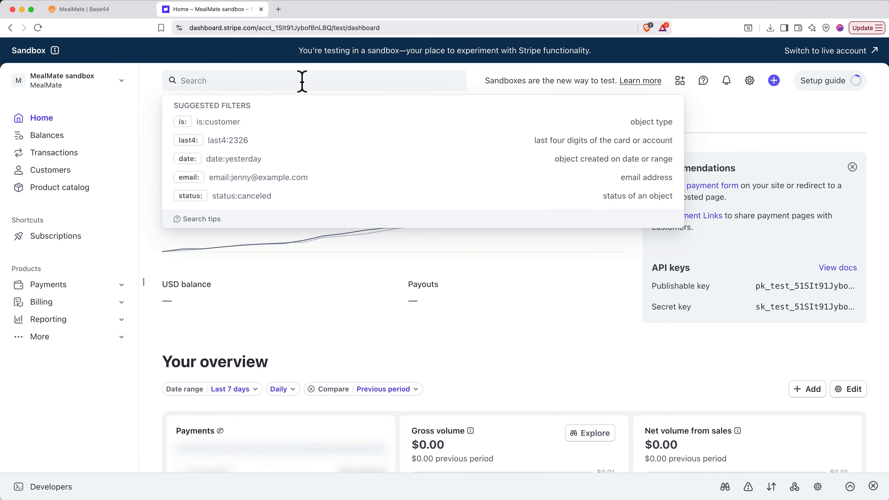
pyautogui.write('web')
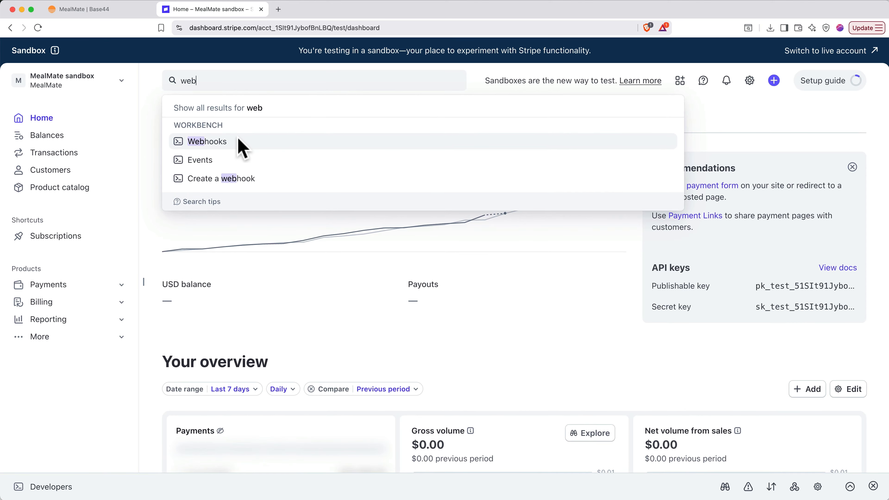
pyautogui.click(238, 149)
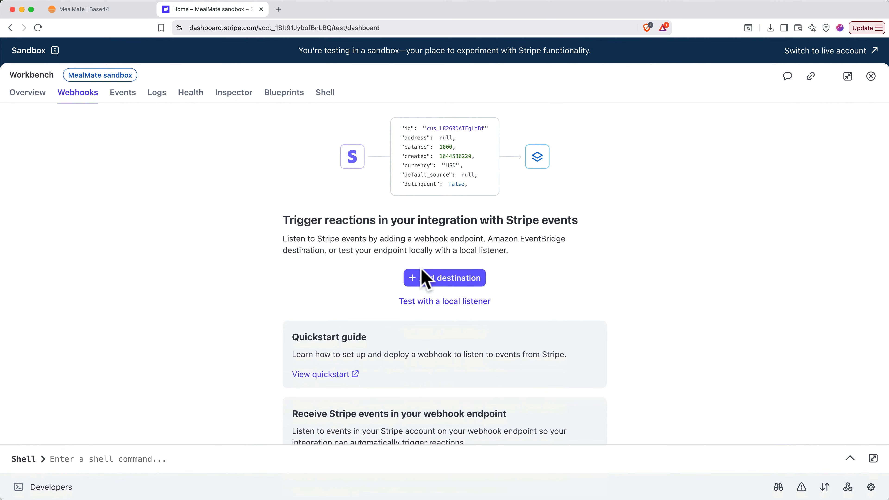
# Add a new event destination listening for invoice.paid, using a webhook endpoint
pyautogui.click(422, 278)
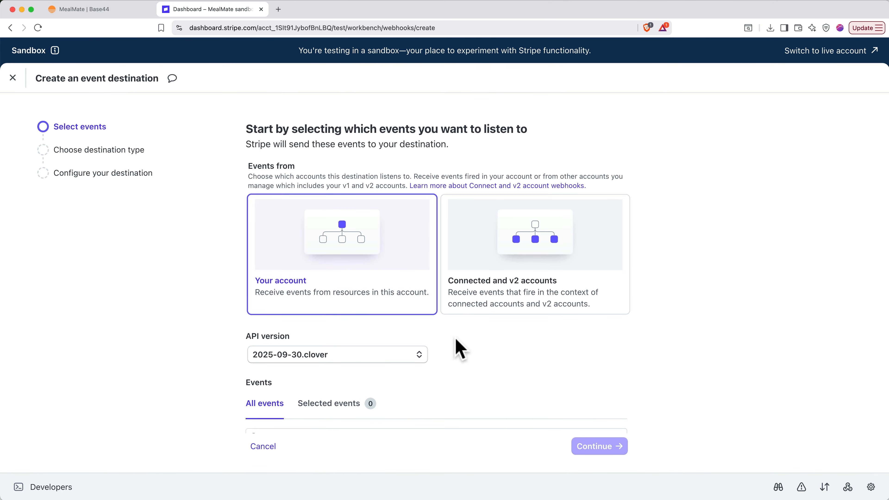
pyautogui.scroll(-8, 458, 348)
pyautogui.click(361, 163)
pyautogui.write('invoice')
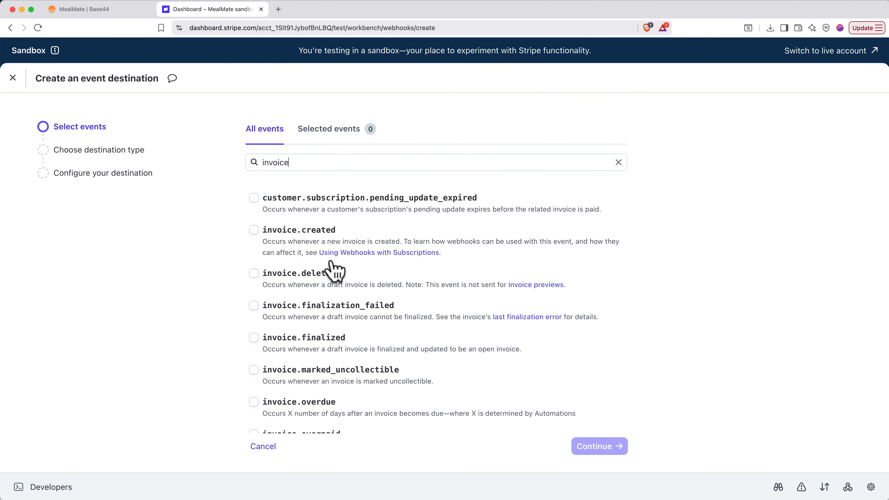
pyautogui.scroll(-4, 332, 301)
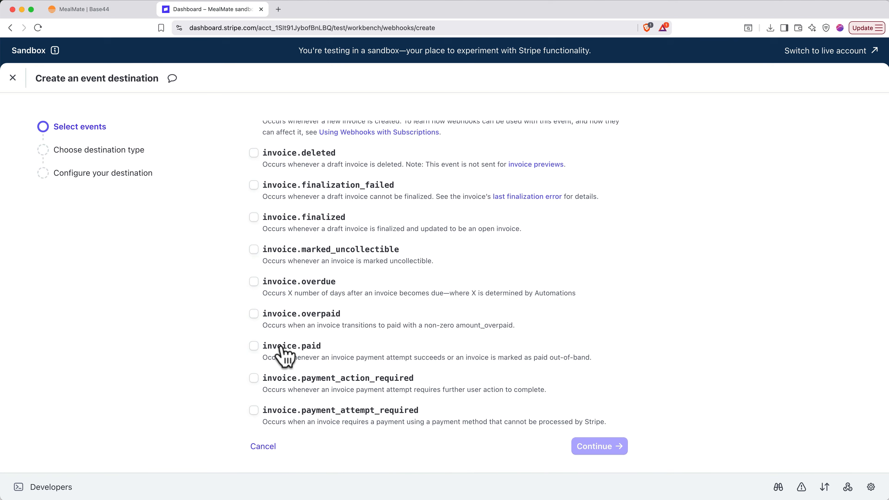
pyautogui.click(285, 347)
pyautogui.click(585, 449)
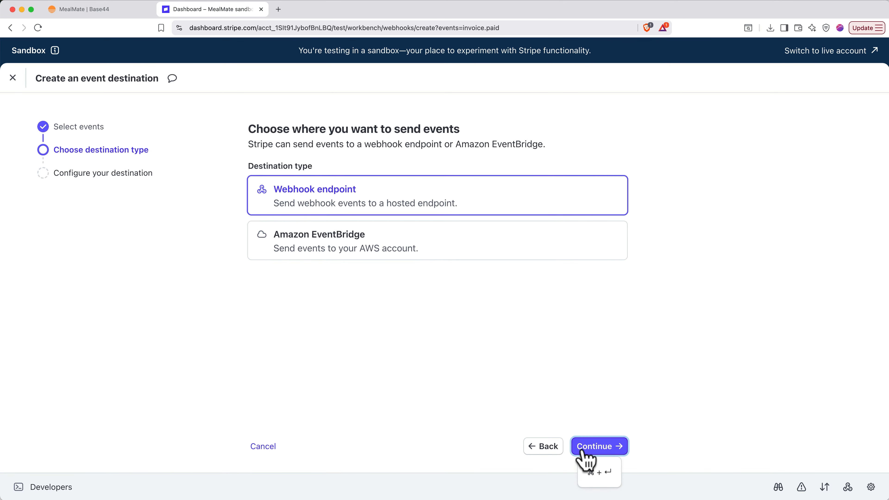
pyautogui.click(584, 452)
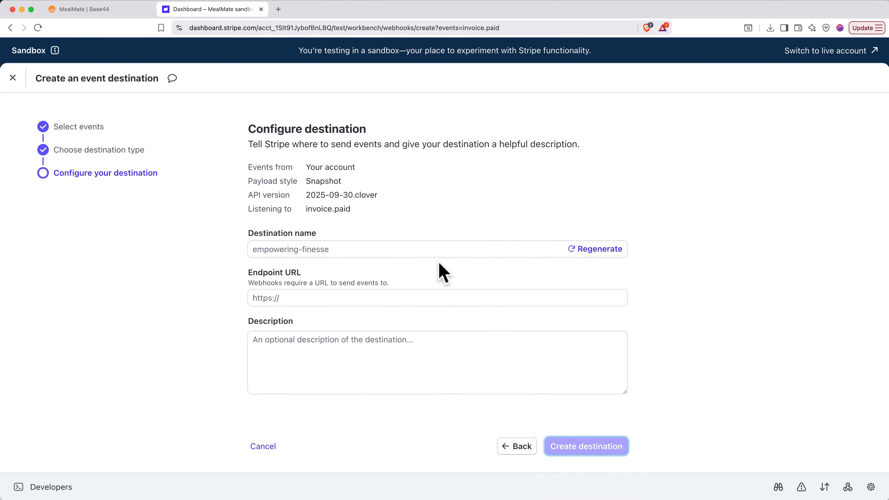
pyautogui.click(433, 249)
pyautogui.write('mealmate-invoicepaid')
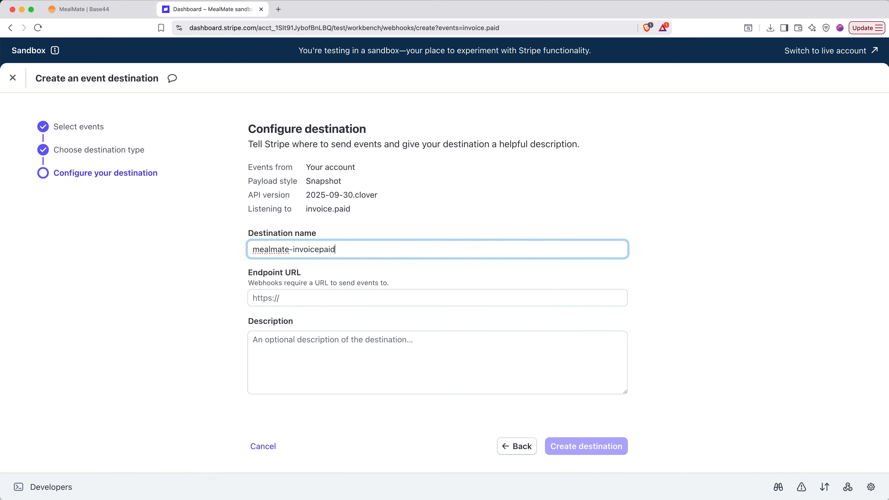
pyautogui.click(413, 297)
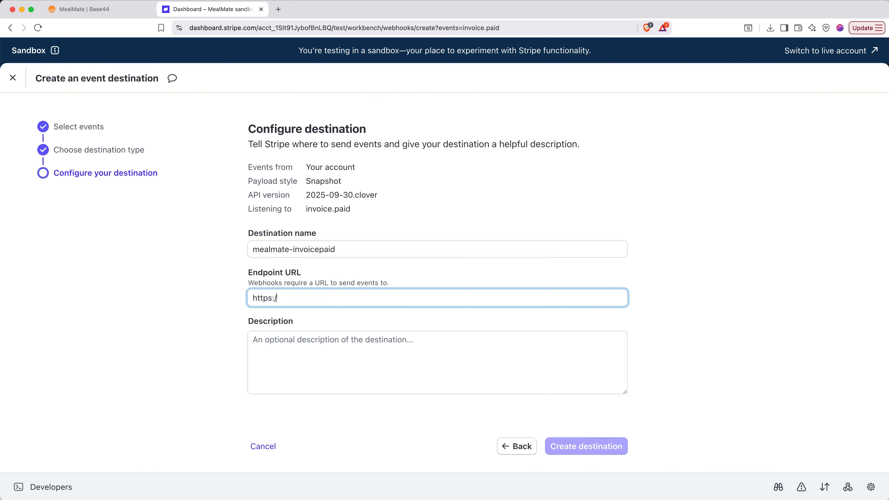
pyautogui.write('https://meal-mate.org')
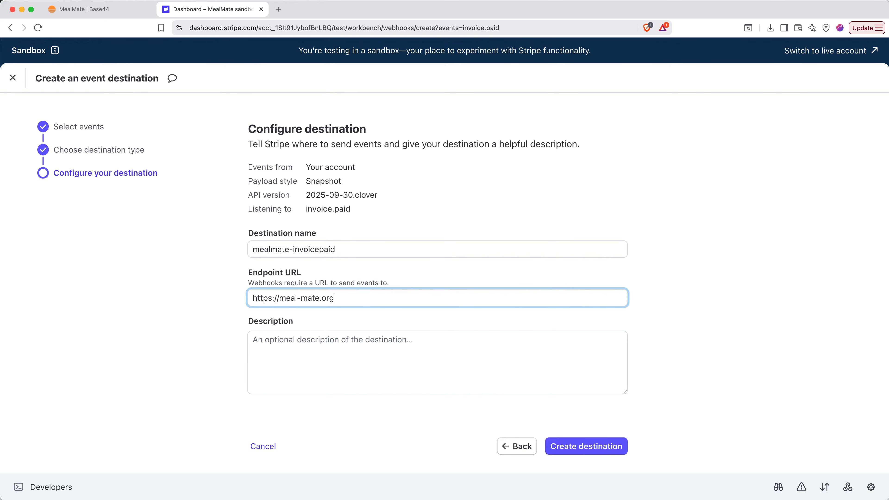
pyautogui.click(570, 446)
pyautogui.click(848, 331)
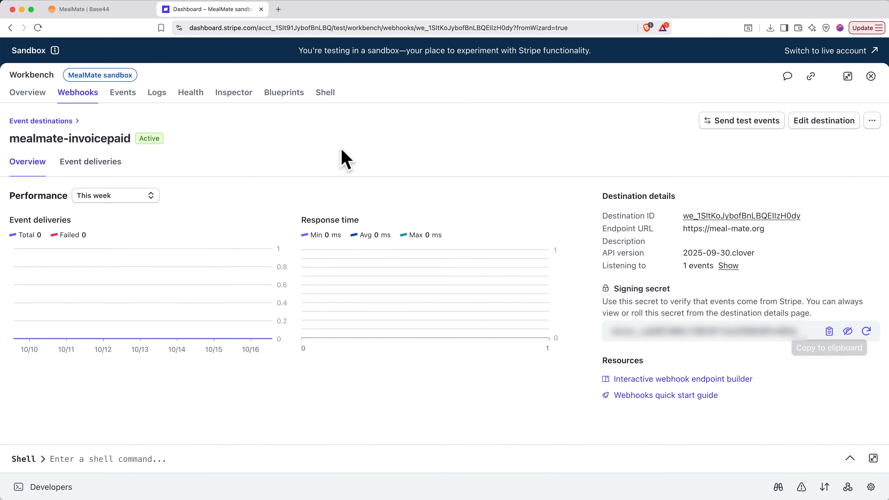
# Paste the signing secret into STRIPE_WEBHOOK_SECRET, save both secrets, and view the Pricing page
pyautogui.click(112, 10)
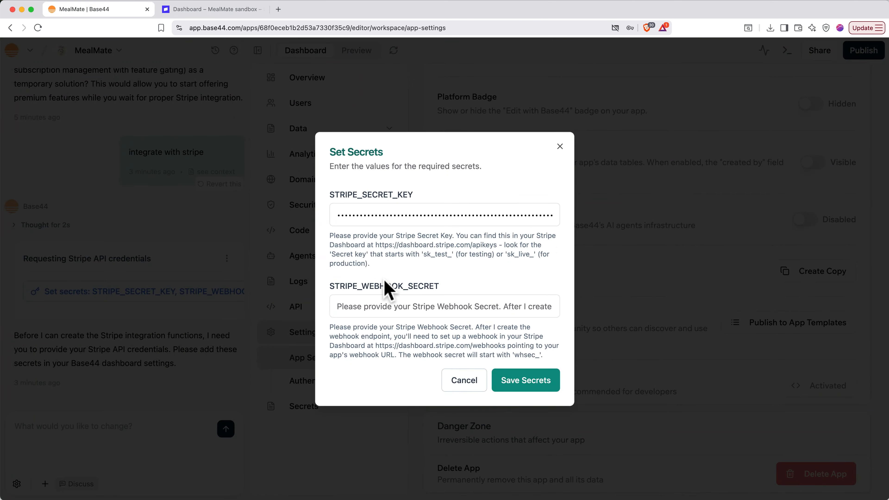
pyautogui.click(385, 303)
pyautogui.press('super+v')
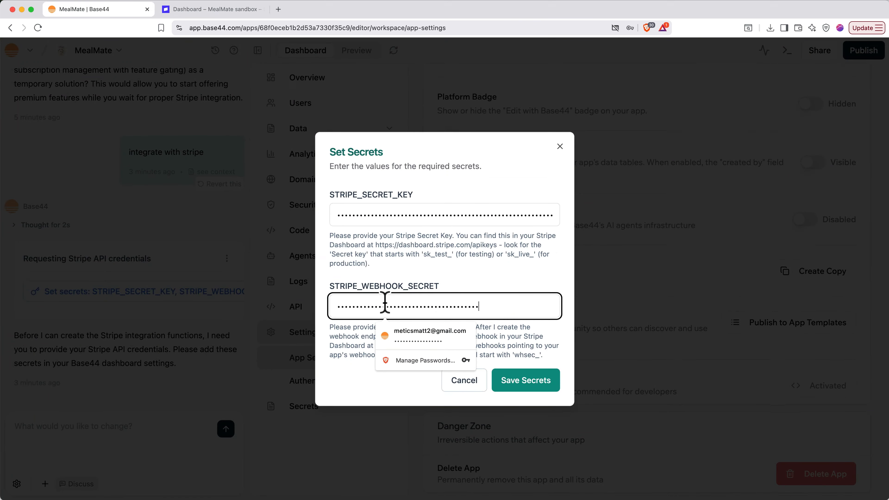
pyautogui.click(487, 280)
pyautogui.click(528, 381)
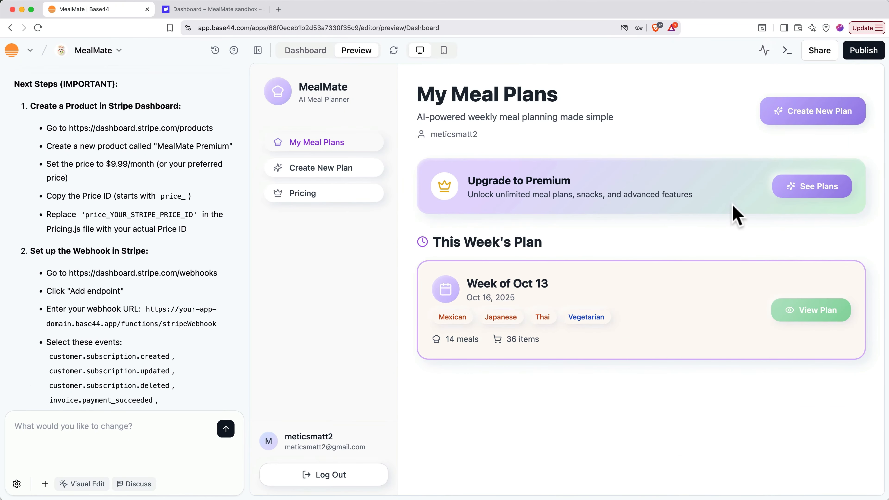
pyautogui.click(794, 202)
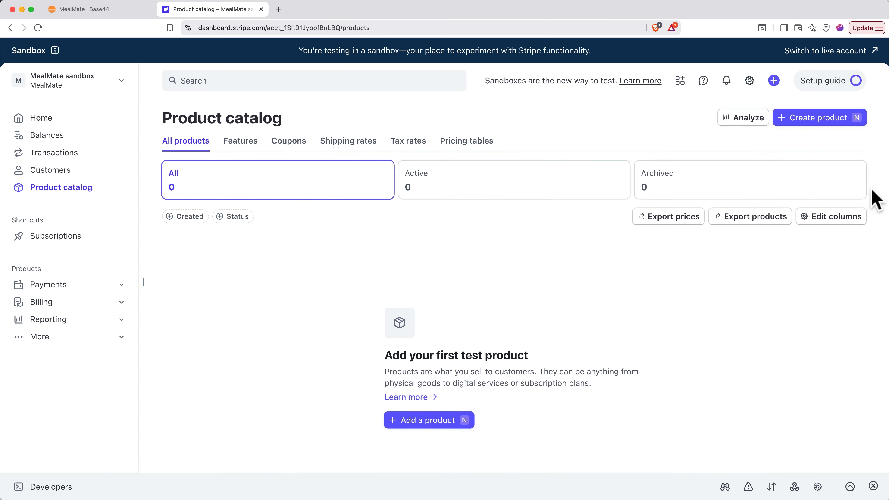
# Create the MealMate Premium product with a recurring $9.99 monthly price
pyautogui.click(832, 119)
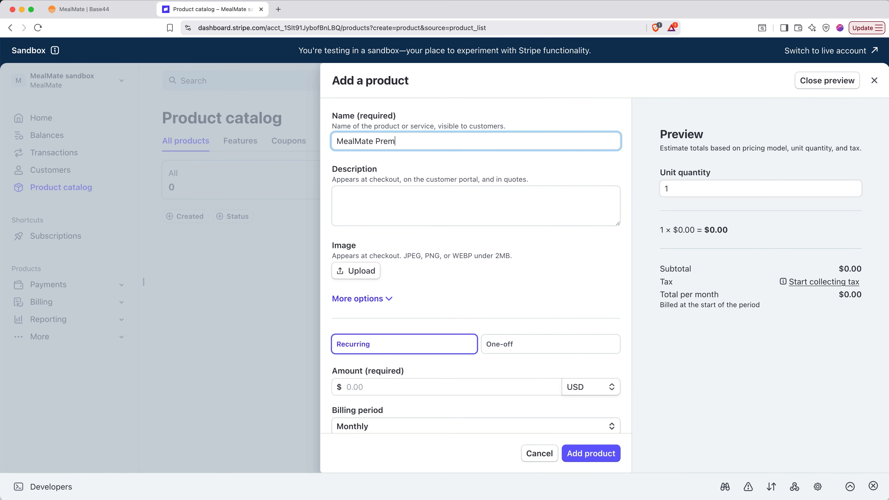
pyautogui.scroll(-3, 535, 284)
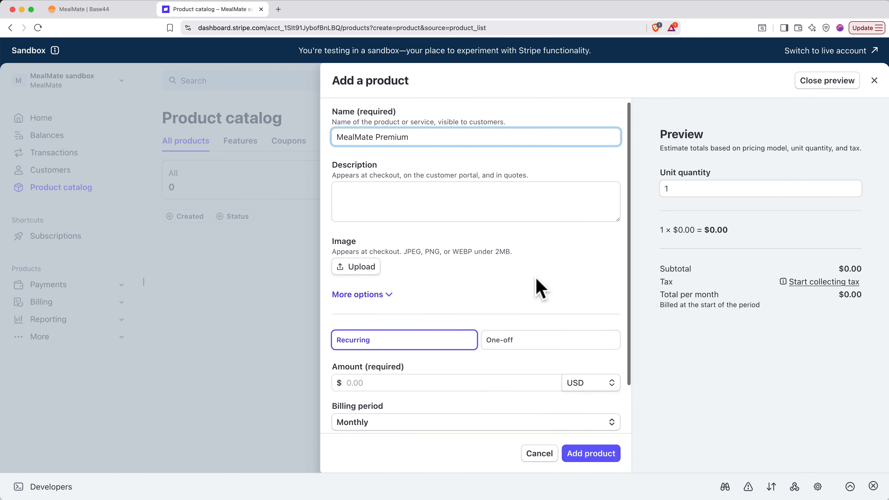
pyautogui.click(495, 328)
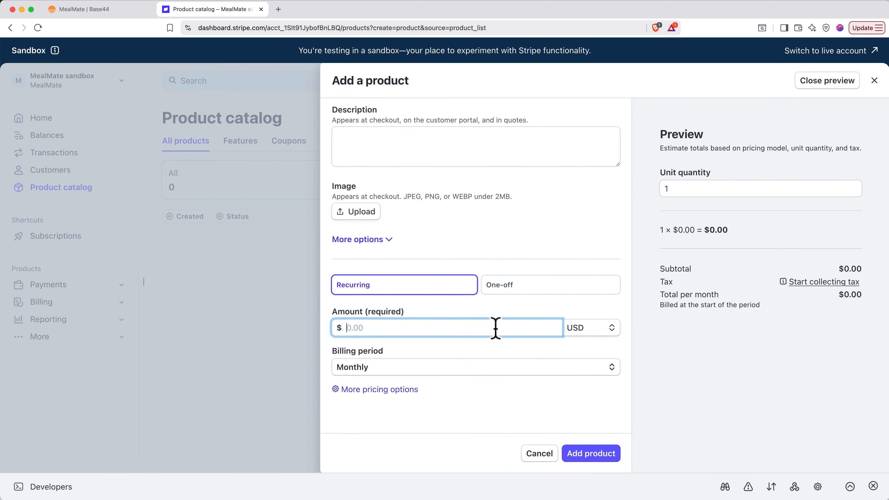
pyautogui.write('9.99')
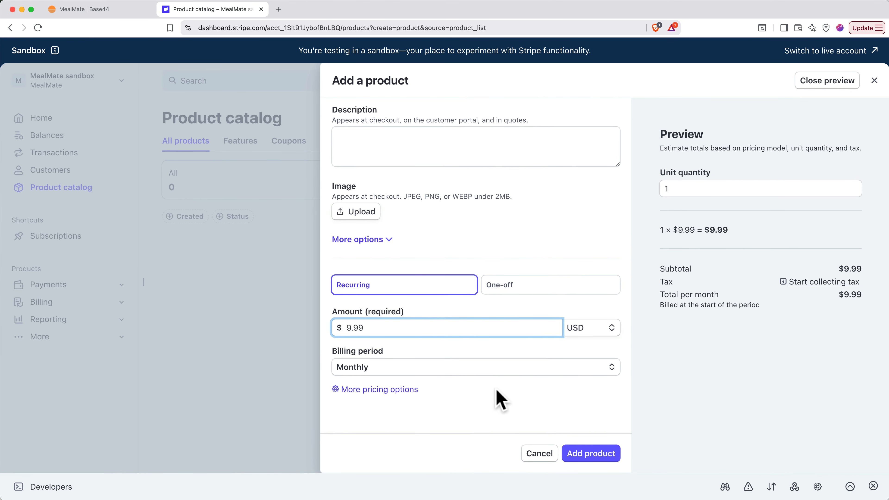
pyautogui.click(583, 455)
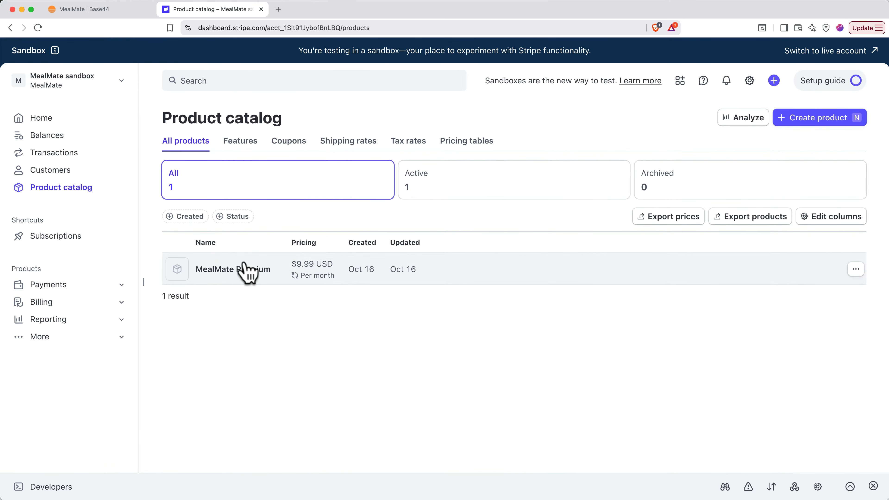
# Open the product's $9.99 monthly price, copy its price ID, and return to Base44
pyautogui.click(245, 270)
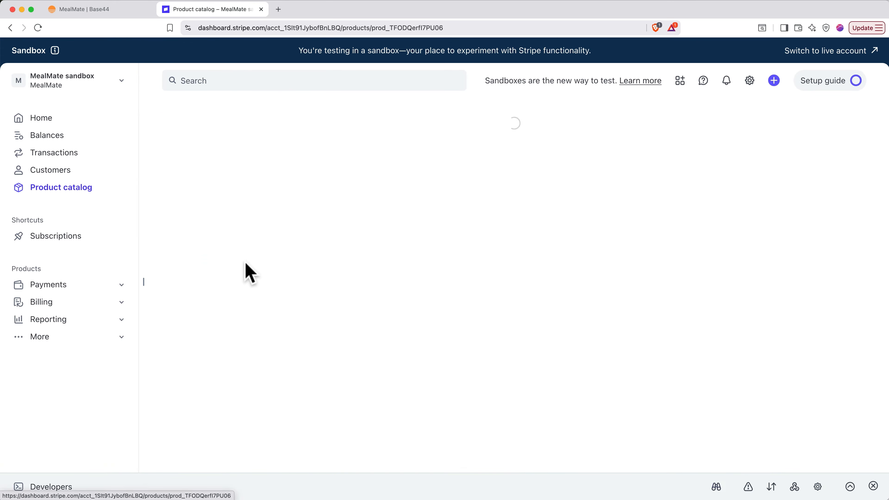
pyautogui.click(245, 248)
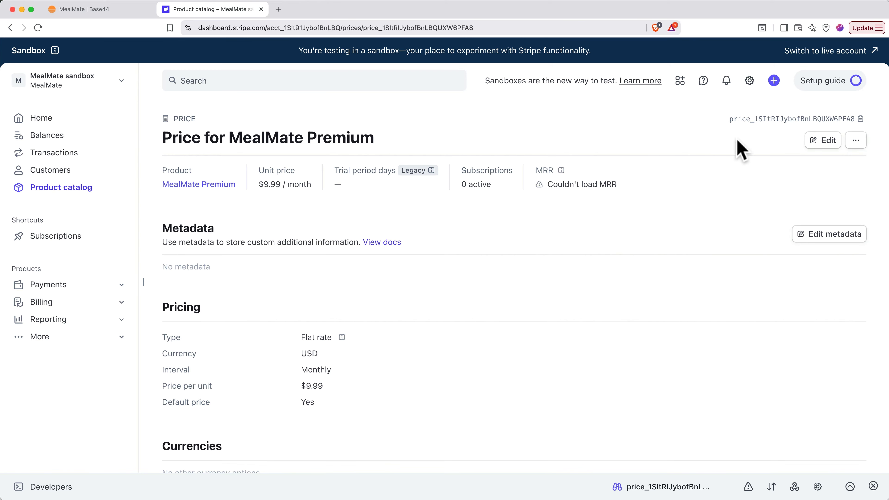
pyautogui.click(860, 120)
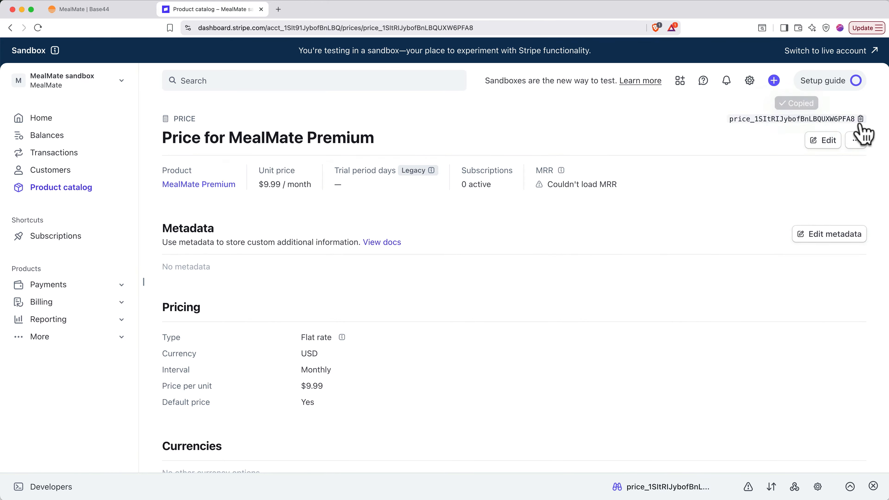
pyautogui.click(125, 10)
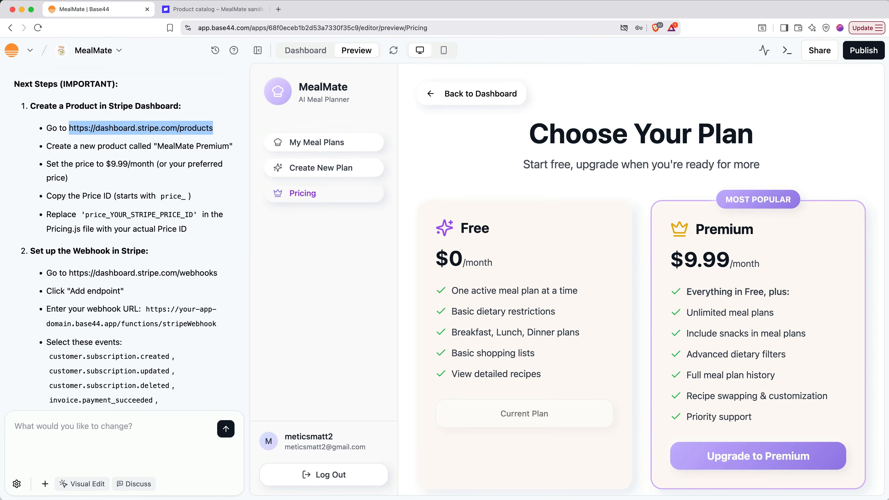
# Open the Pricing.js page code in Base44's code workspace, then return to Stripe's webhooks list
pyautogui.click(305, 53)
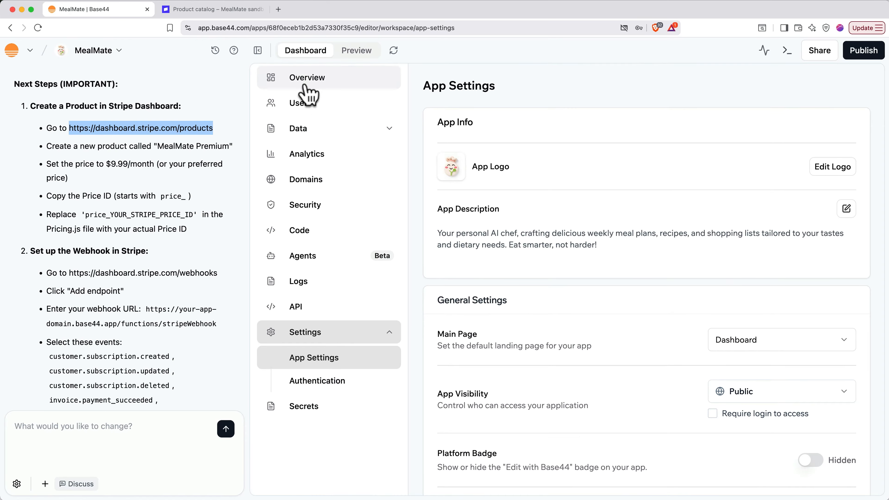
pyautogui.click(304, 231)
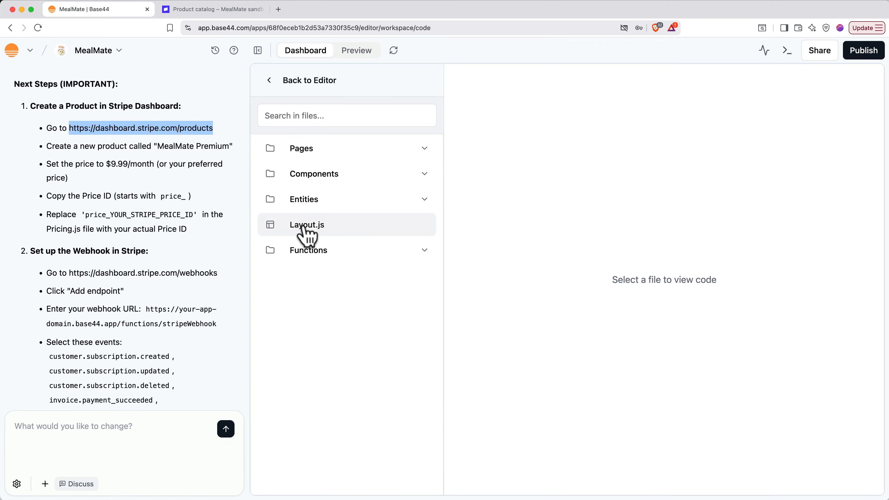
pyautogui.click(321, 116)
pyautogui.write('pricing')
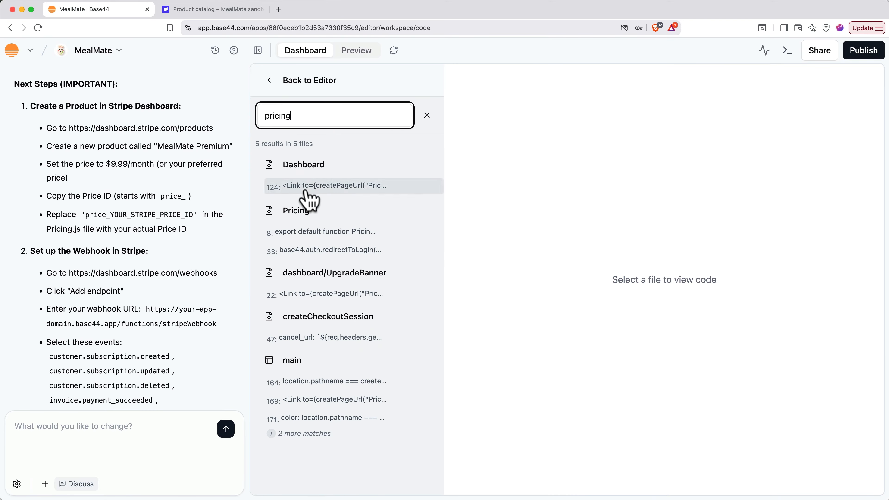
pyautogui.click(297, 220)
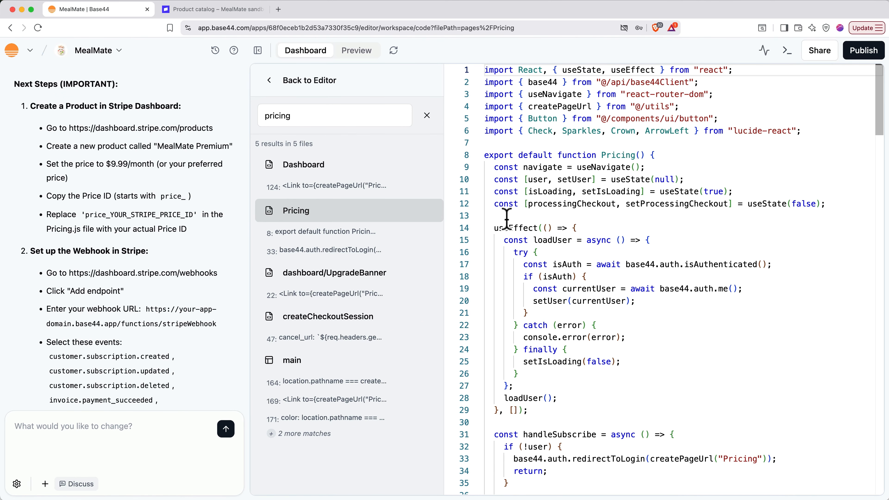
pyautogui.click(227, 11)
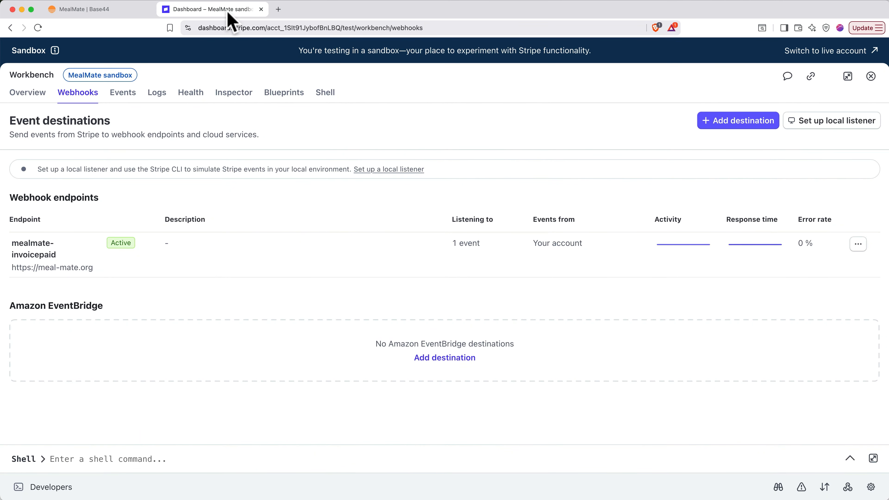
pyautogui.click(184, 251)
pyautogui.click(826, 121)
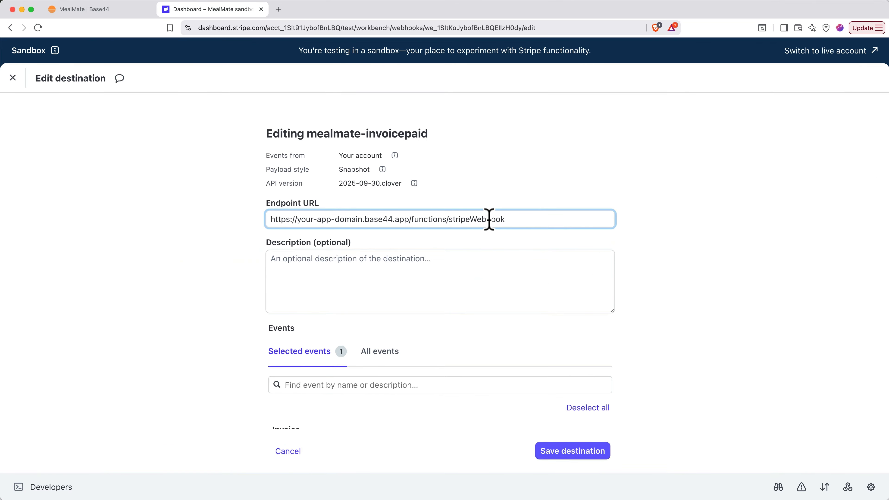
pyautogui.scroll(-3, 488, 220)
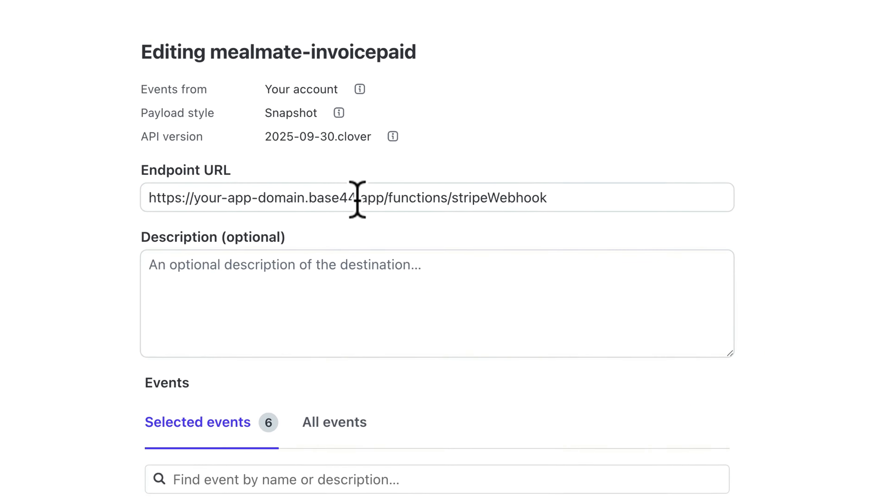
pyautogui.click(393, 222)
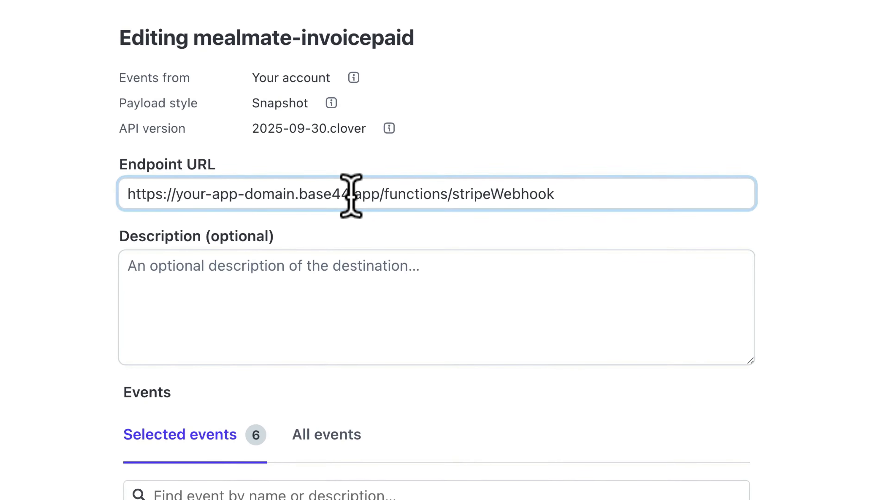
pyautogui.moveTo(350, 195); pyautogui.dragTo(184, 196)
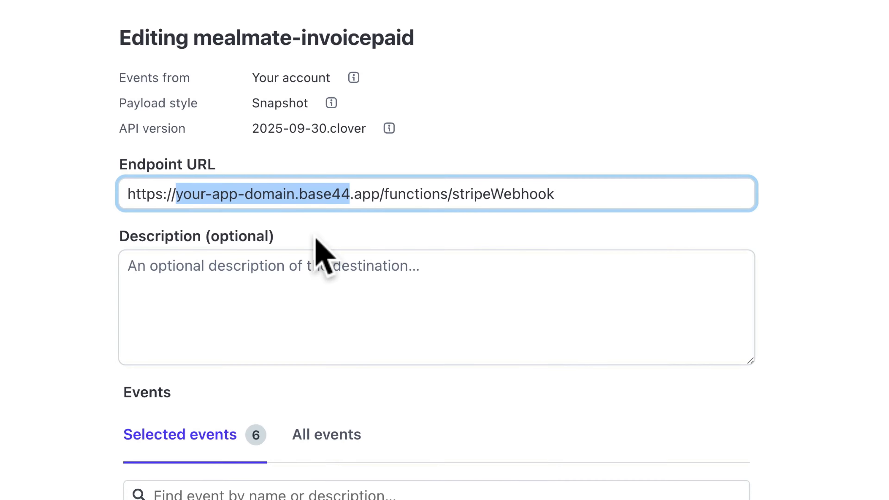
pyautogui.write('meal-')
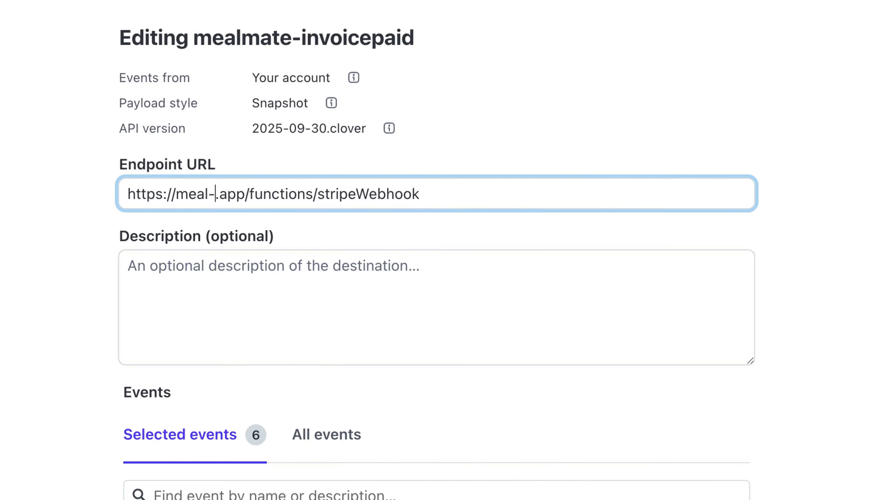
pyautogui.write('mate.org')
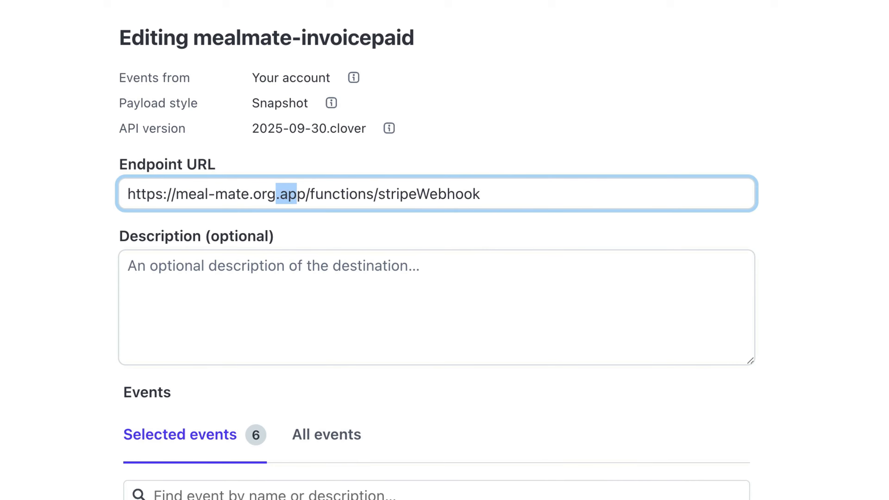
pyautogui.hotkey('shift', 'Right')
pyautogui.press('BackSpace')
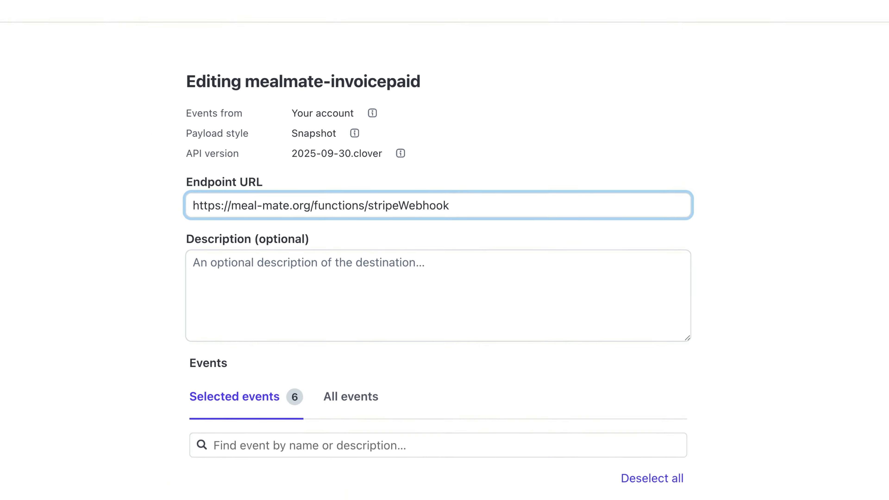
pyautogui.click(549, 451)
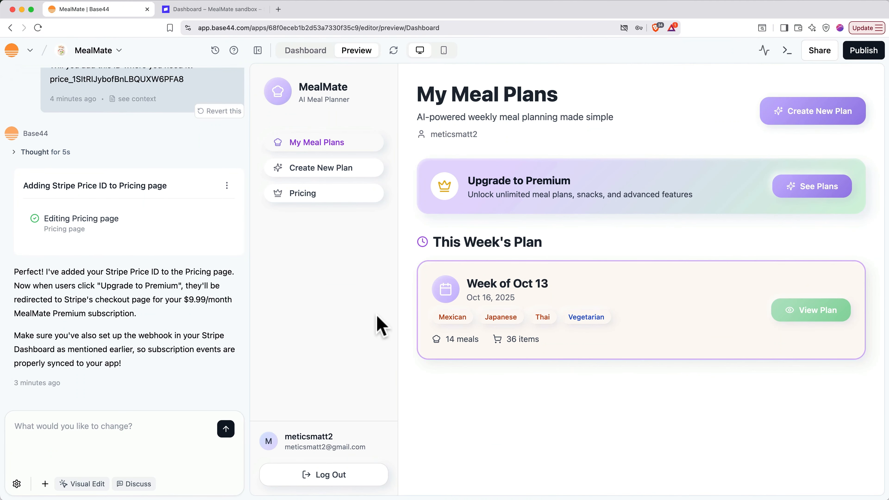
# Test Upgrade to Premium on the preview's Pricing page, then reload the preview
pyautogui.click(792, 192)
pyautogui.scroll(-2, 799, 199)
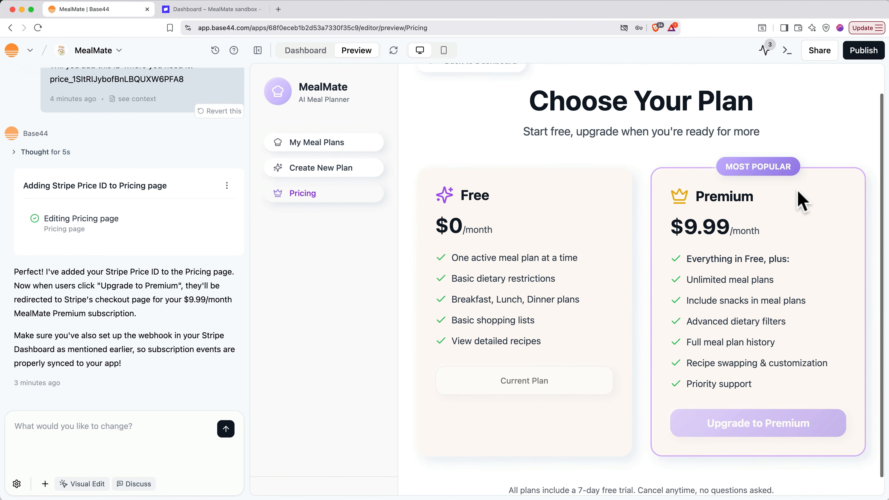
pyautogui.click(758, 422)
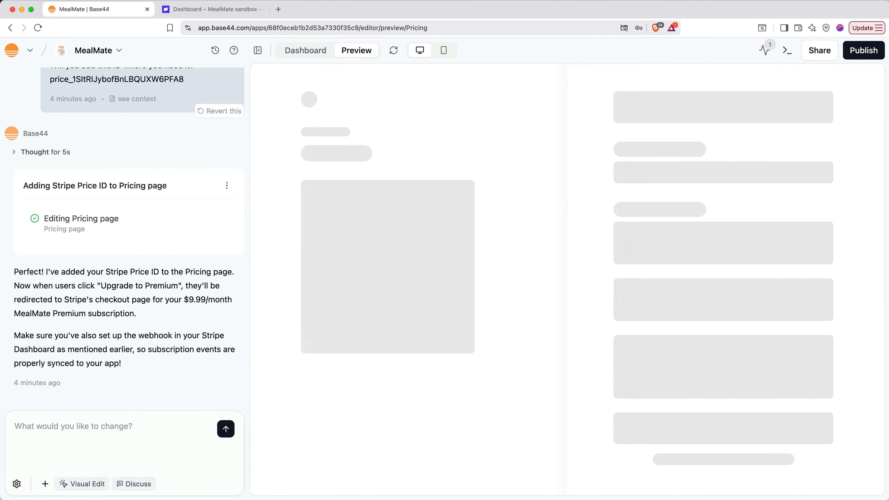
pyautogui.click(393, 51)
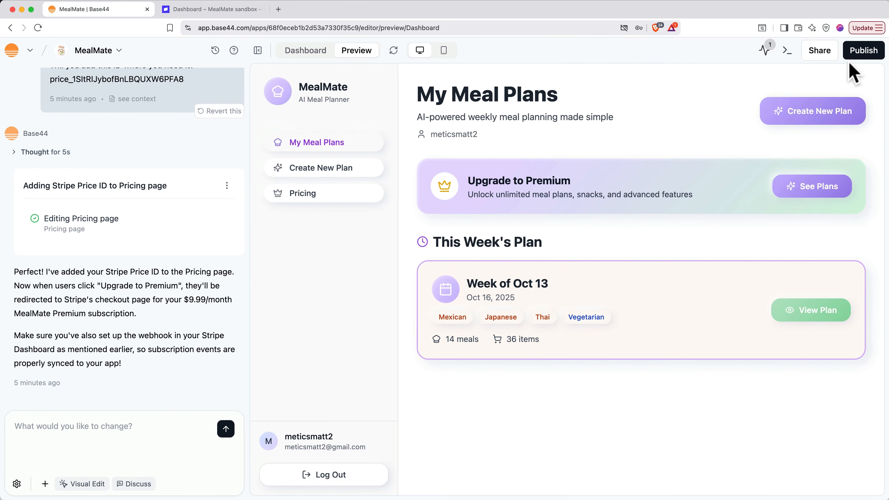
# Publish the latest version of MealMate and open the live meal-mate.org site
pyautogui.click(858, 52)
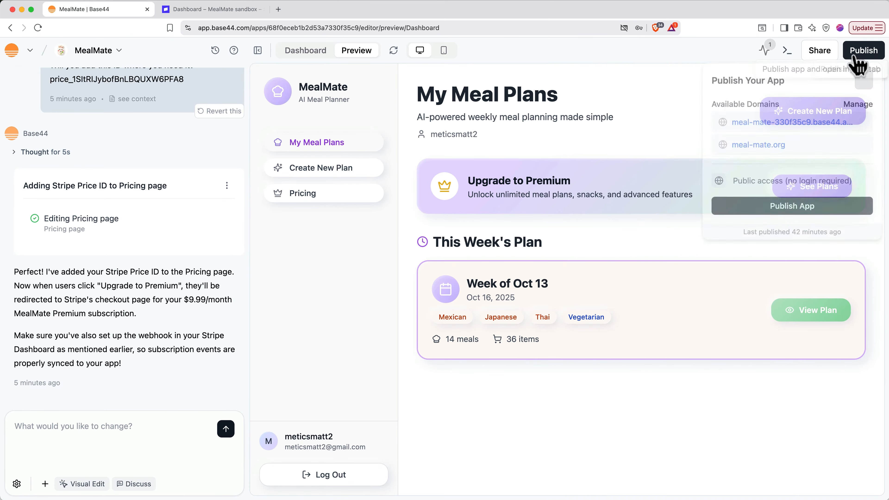
pyautogui.click(804, 211)
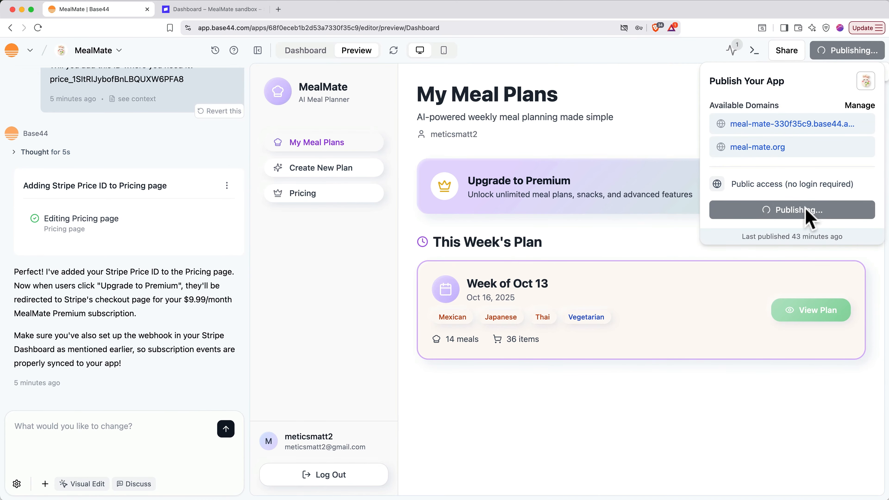
pyautogui.click(755, 147)
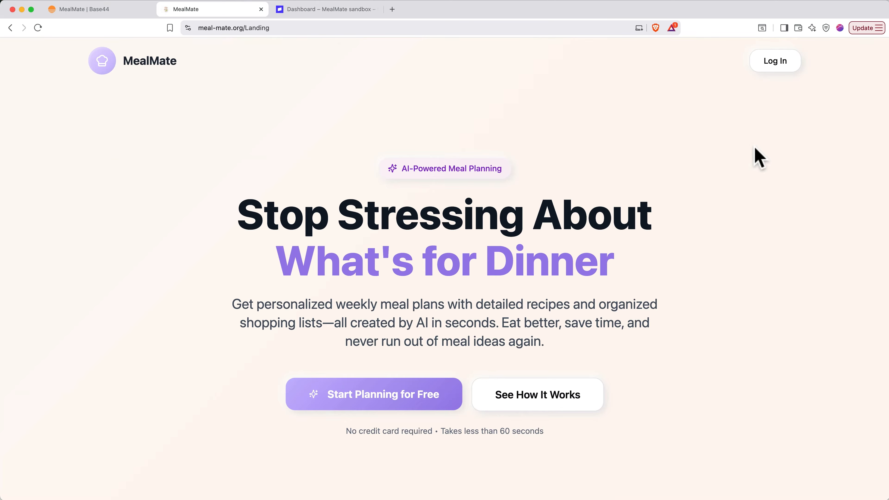
# Log in on the live MealMate site and choose Upgrade to Premium on the Pricing page
pyautogui.click(785, 69)
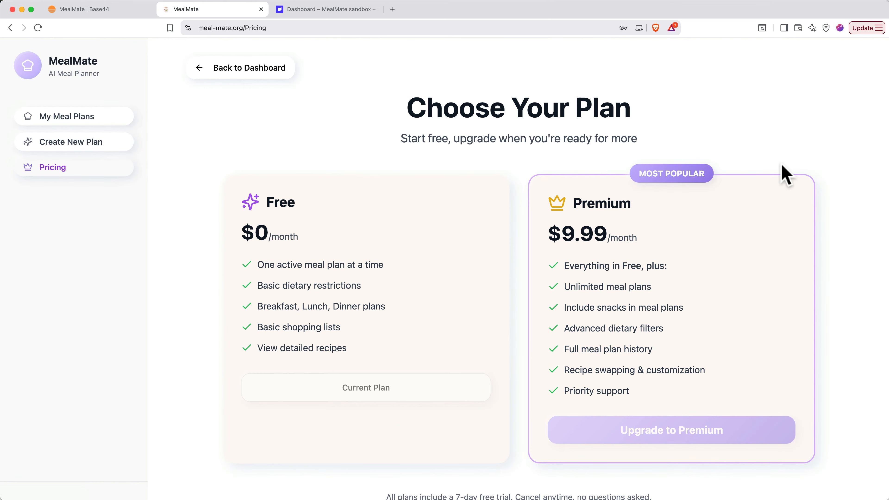
pyautogui.click(657, 432)
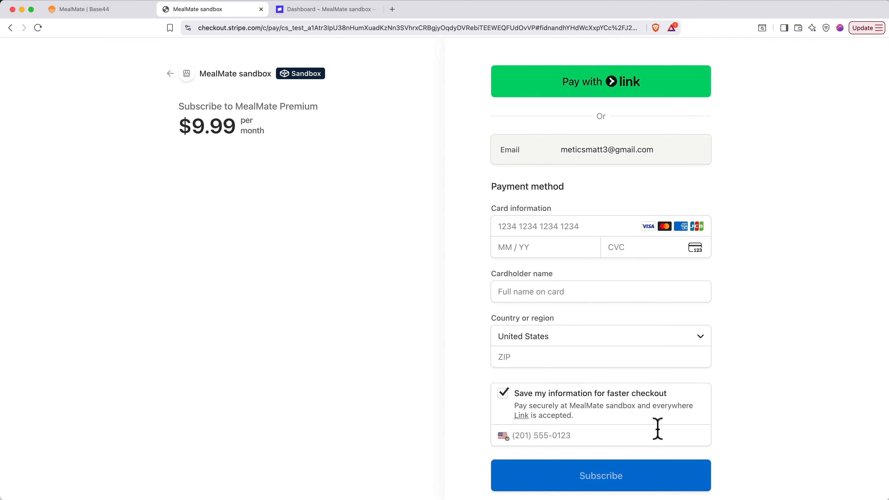
pyautogui.click(564, 230)
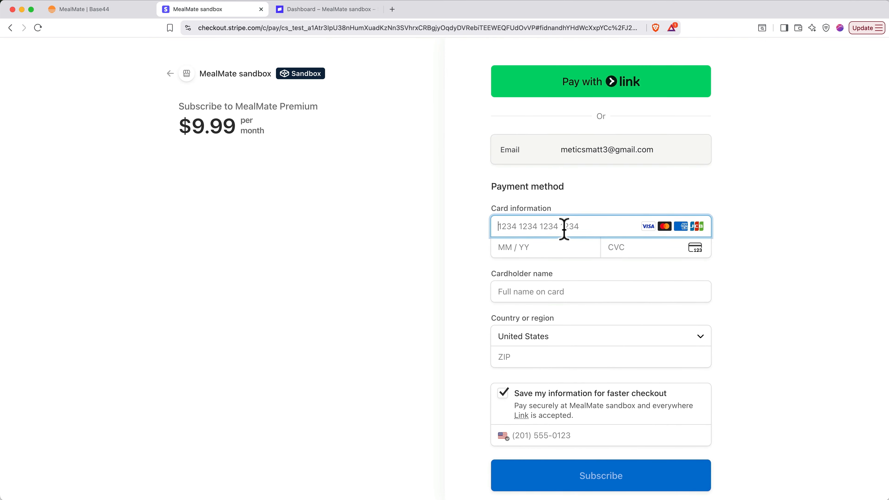
pyautogui.write('4242 4242424242421234123')
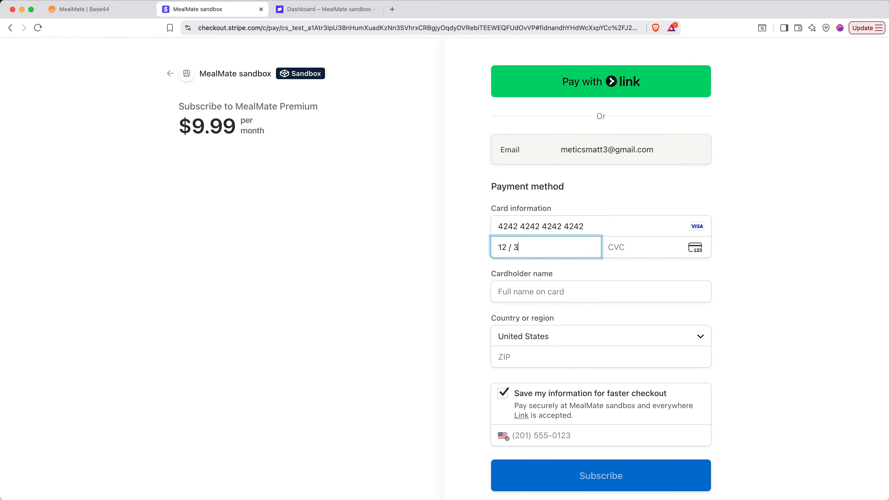
pyautogui.press('Tab')
pyautogui.write('Matt')
pyautogui.press('Tab')
pyautogui.press('Tab')
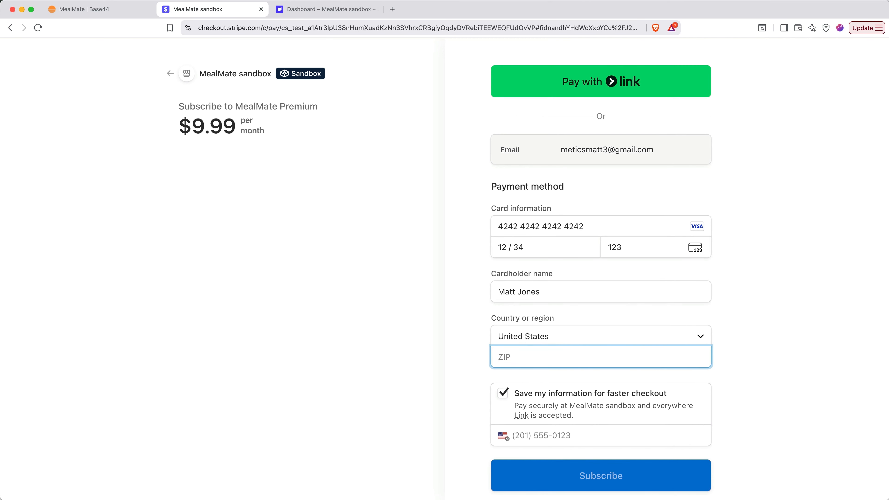
pyautogui.write('12345')
pyautogui.click(503, 392)
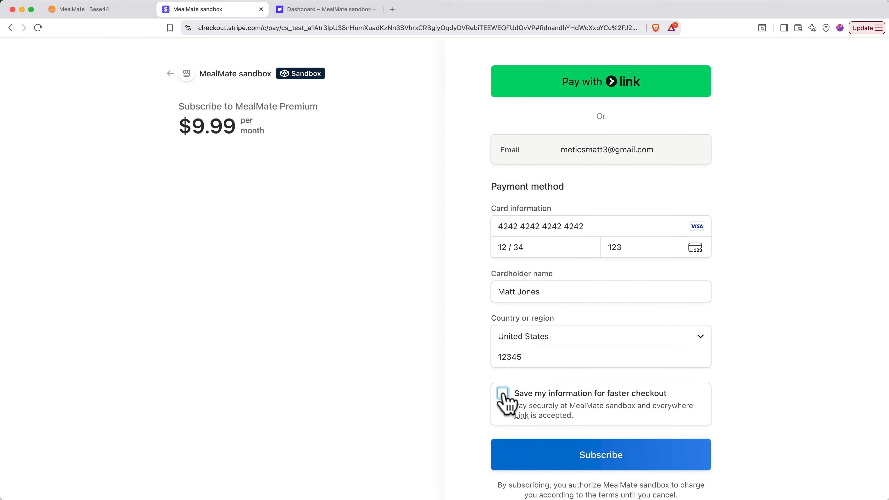
pyautogui.click(574, 455)
pyautogui.click(597, 180)
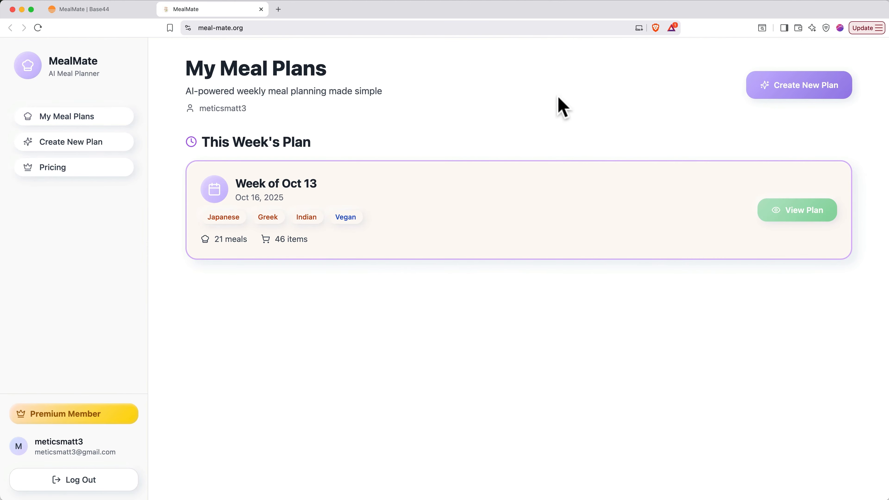
# Start a new plan choosing Keto, Korean, Mexican, Mediterranean and Italian cuisines, plus Snacks
pyautogui.click(795, 91)
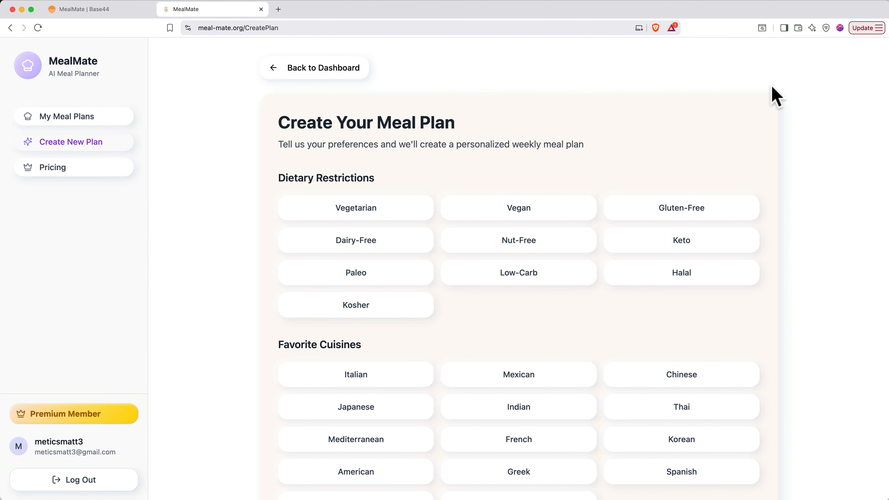
pyautogui.click(627, 244)
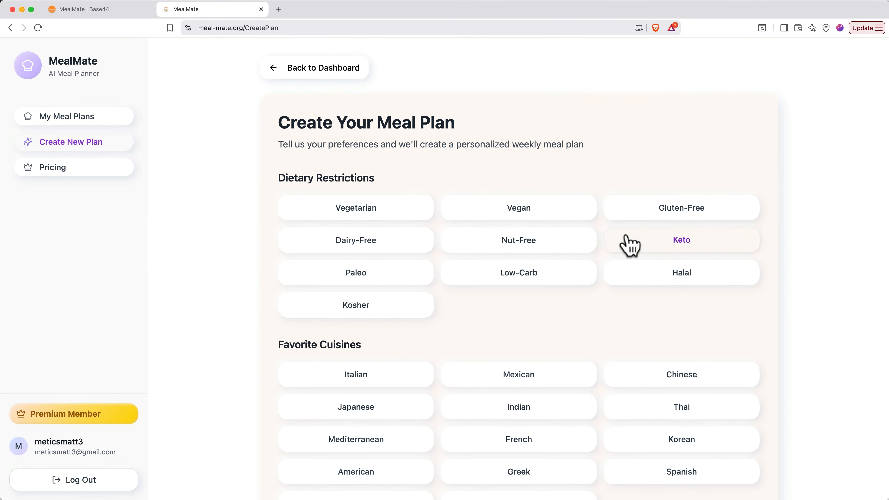
pyautogui.scroll(-5, 628, 245)
pyautogui.scroll(-2, 628, 245)
pyautogui.click(640, 226)
pyautogui.click(490, 161)
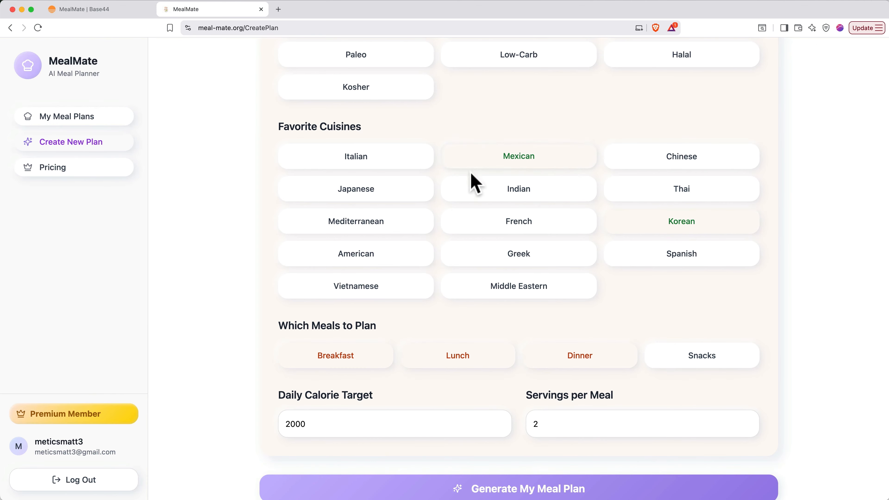
pyautogui.click(345, 215)
pyautogui.click(356, 158)
pyautogui.scroll(-1, 462, 351)
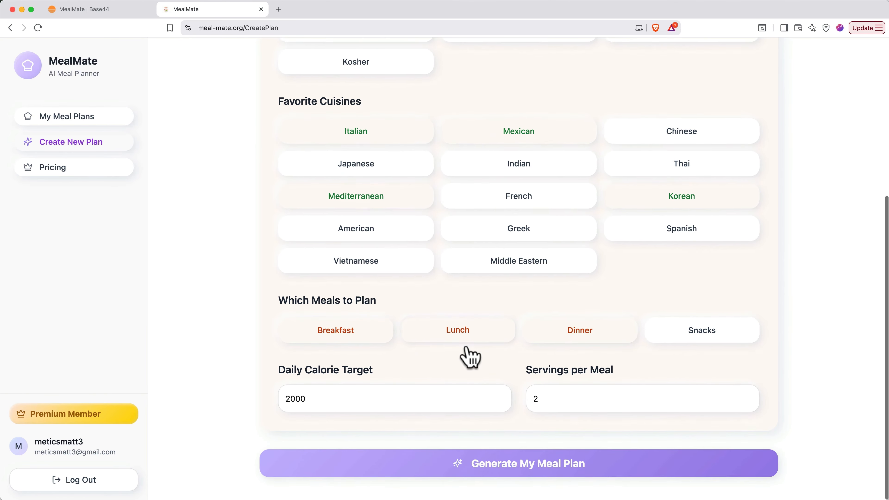
pyautogui.click(697, 343)
# Adjust servings, generate the week of October 13, 2025 plan, and expand Monday's meals
pyautogui.click(547, 402)
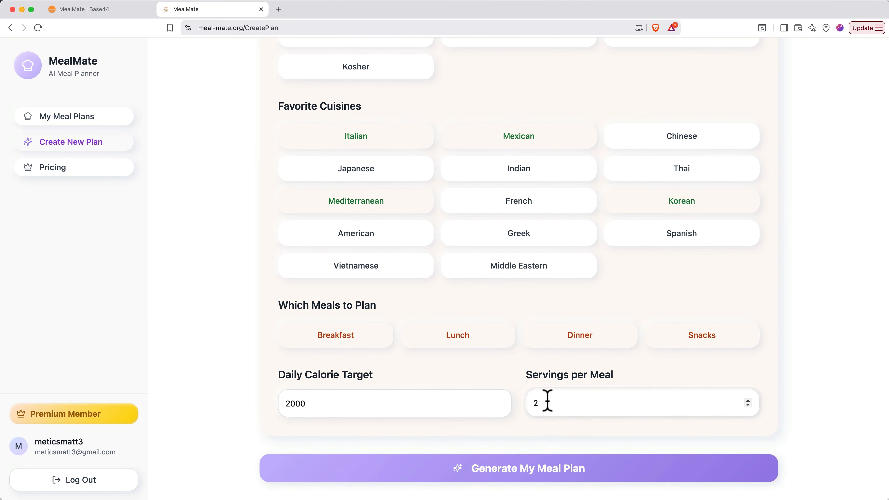
pyautogui.click(503, 473)
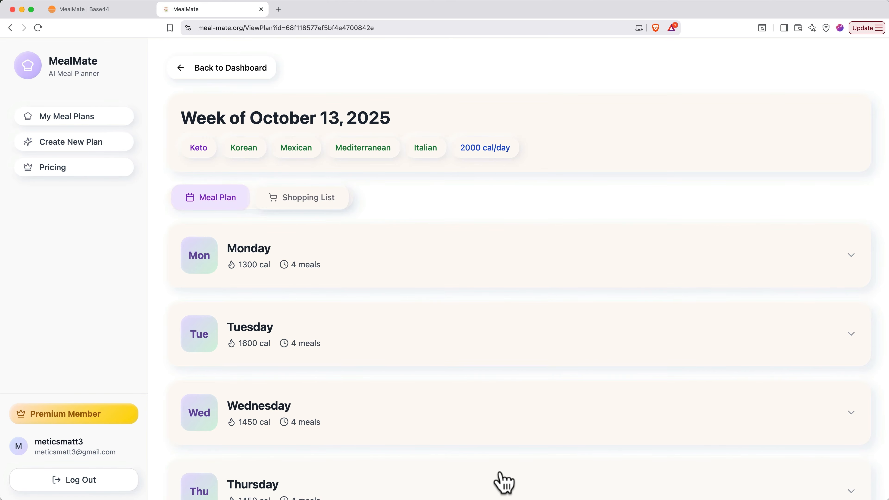
pyautogui.click(480, 273)
pyautogui.scroll(-5, 482, 281)
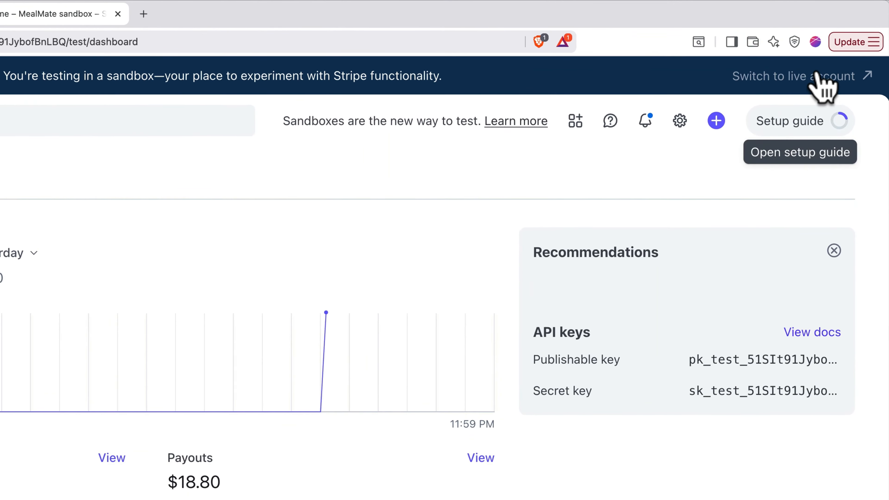
# Switch the Stripe dashboard from the sandbox to the MealMate live account and confirm
pyautogui.click(818, 74)
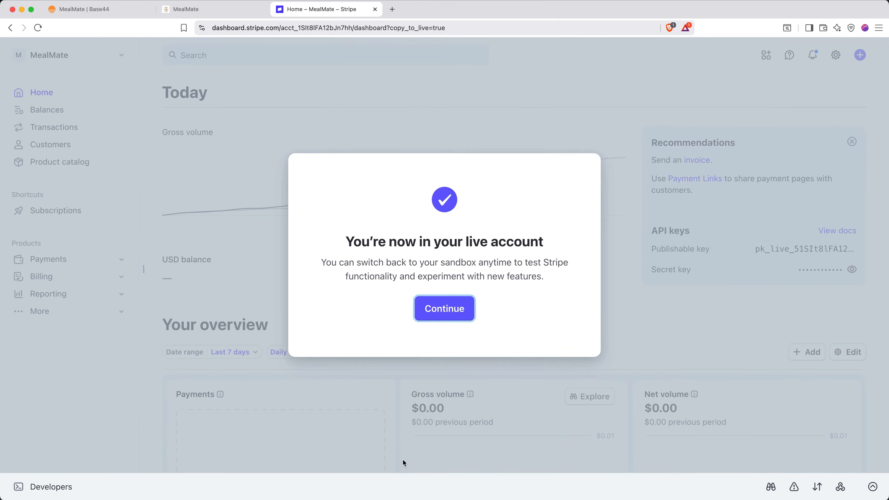
pyautogui.click(448, 312)
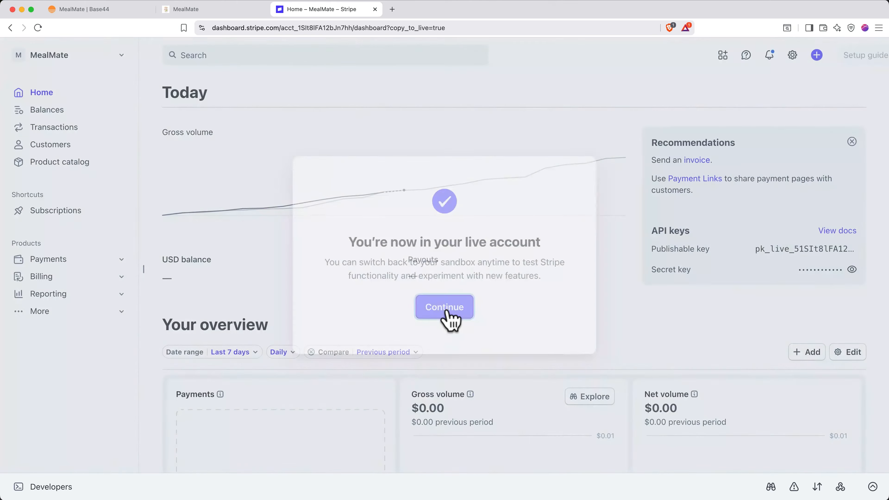